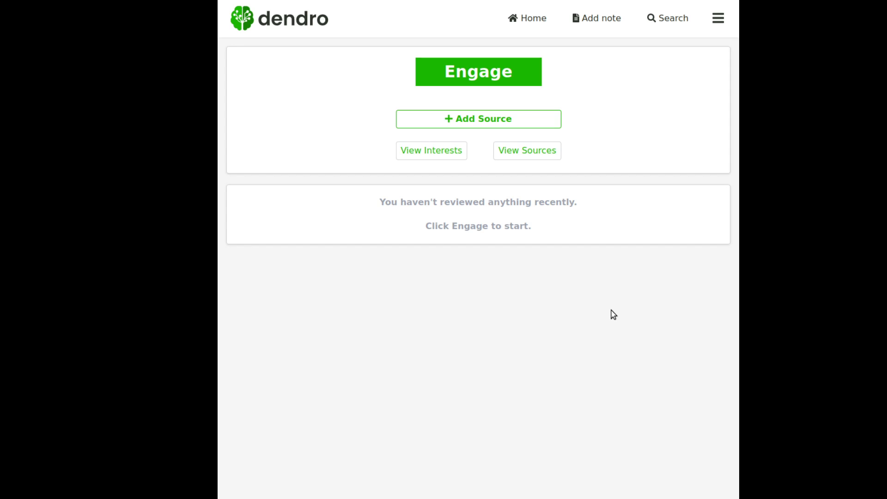
- Create a new text source and paste the copied Kindle notes into its body
{"action": "left_click", "coordinate": [484, 122]}
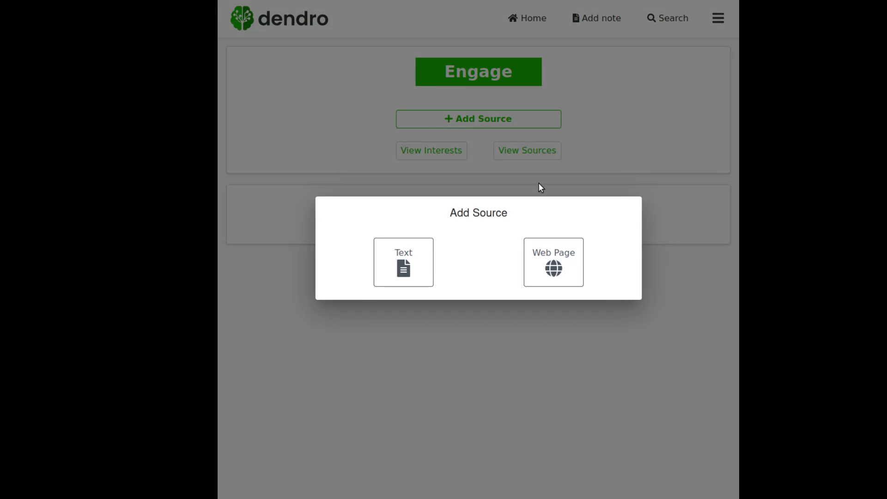
{"action": "left_click", "coordinate": [419, 262]}
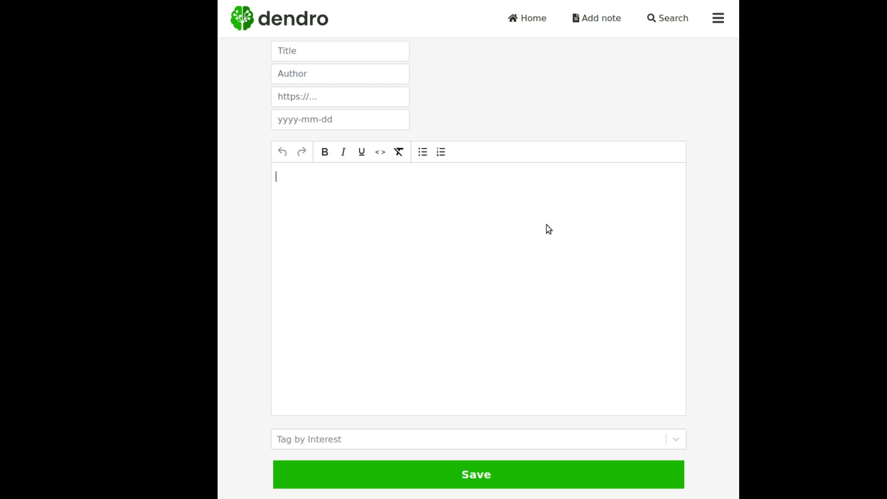
{"action": "key", "text": "ctrl+v"}
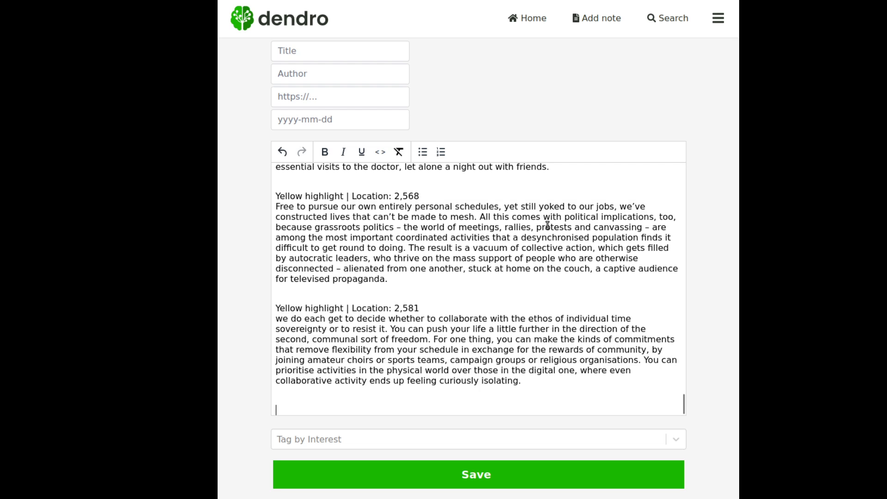
{"action": "key", "text": "ctrl+Home"}
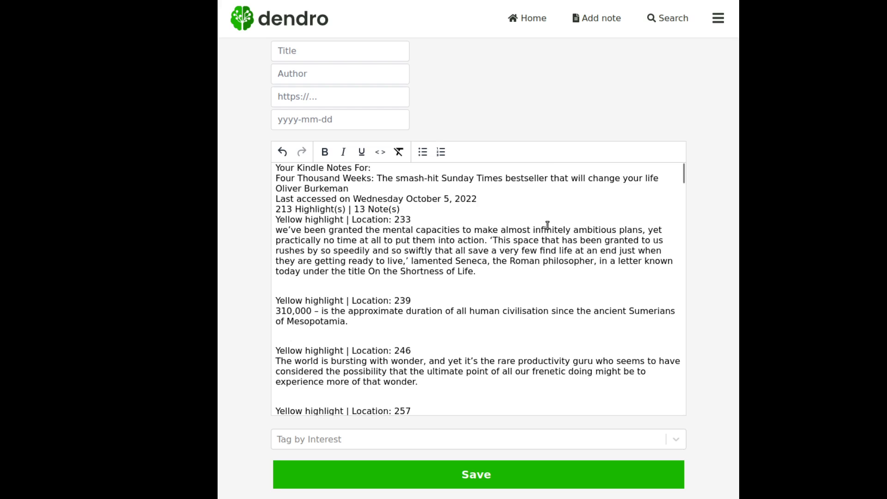
- Insert blank lines after the author line and after the "Last accessed on" line in the pasted notes
{"action": "double_click", "coordinate": [291, 211]}
{"action": "left_click", "coordinate": [365, 187]}
{"action": "key", "text": "Return"}
{"action": "key", "text": "Return"}
{"action": "left_click", "coordinate": [374, 180]}
{"action": "left_click_drag", "start_coordinate": [373, 180], "coordinate": [256, 182]}
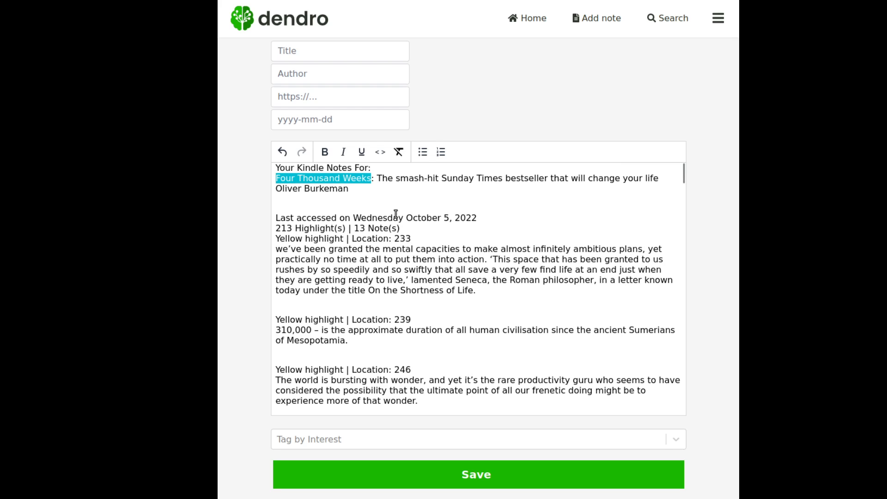
{"action": "left_click", "coordinate": [501, 218]}
{"action": "key", "text": "Return"}
{"action": "key", "text": "Return"}
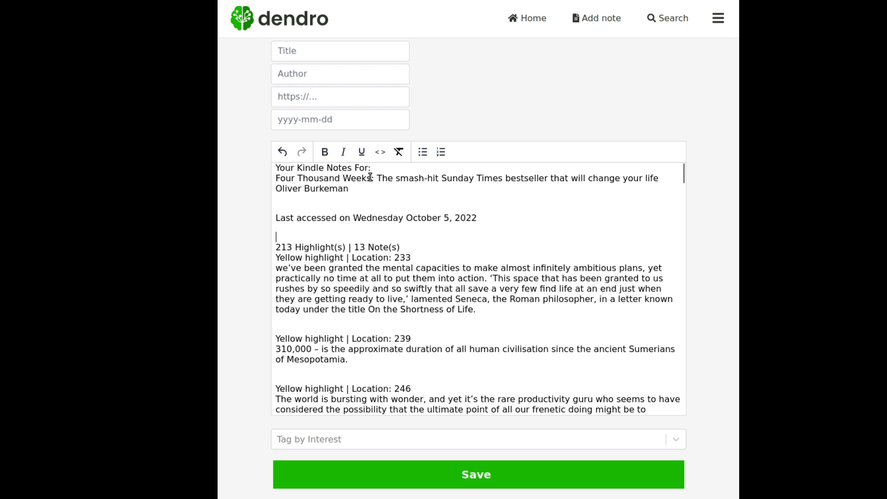
- Copy "Four Thousand Weeks" from the notes header into the source's title field
{"action": "left_click_drag", "start_coordinate": [371, 178], "coordinate": [268, 179]}
{"action": "key", "text": "ctrl+c"}
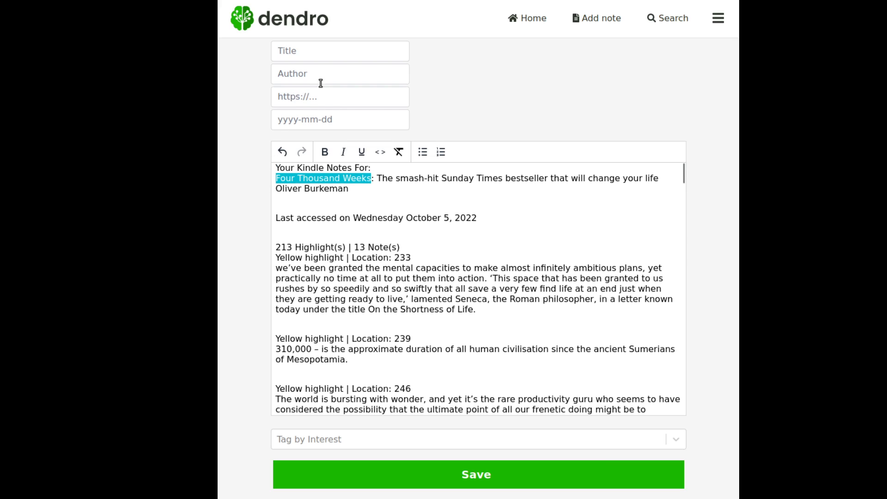
{"action": "left_click", "coordinate": [319, 49]}
{"action": "key", "text": "ctrl+v"}
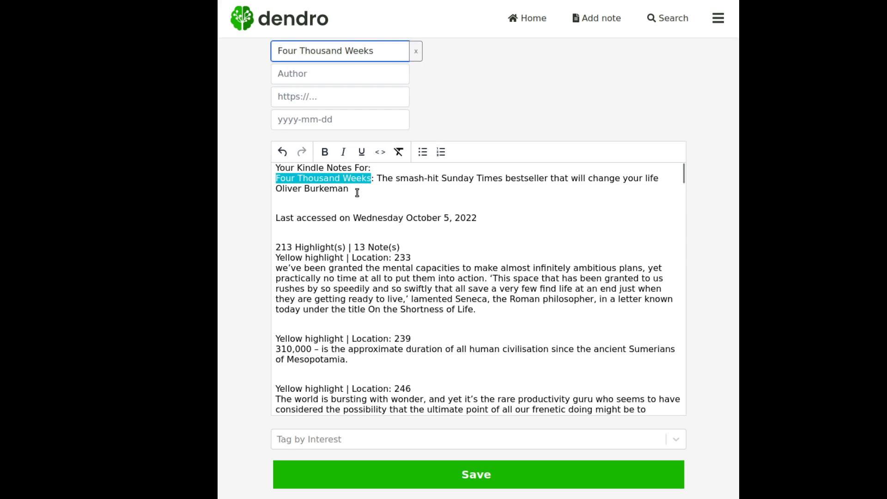
- Copy the book author's name from the notes header into the source's author field
{"action": "left_click_drag", "start_coordinate": [358, 190], "coordinate": [253, 192]}
{"action": "key", "text": "ctrl+c"}
{"action": "left_click", "coordinate": [311, 74]}
{"action": "key", "text": "ctrl+v"}
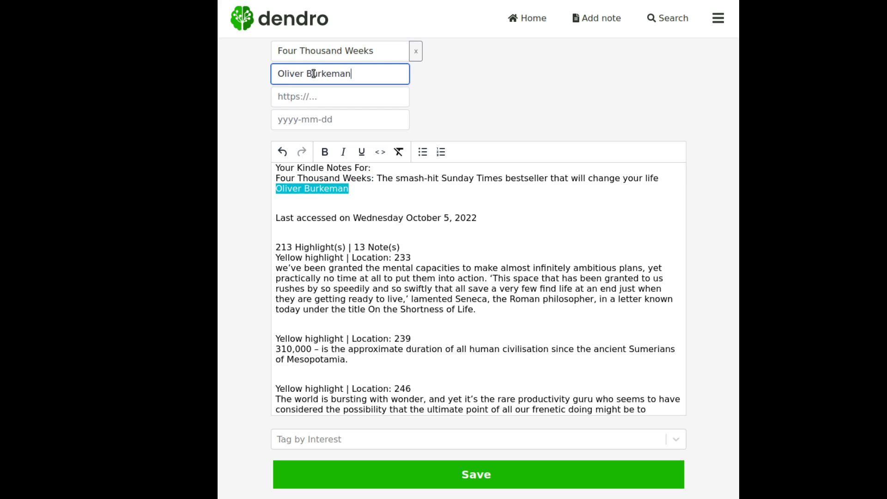
{"action": "left_click", "coordinate": [379, 190]}
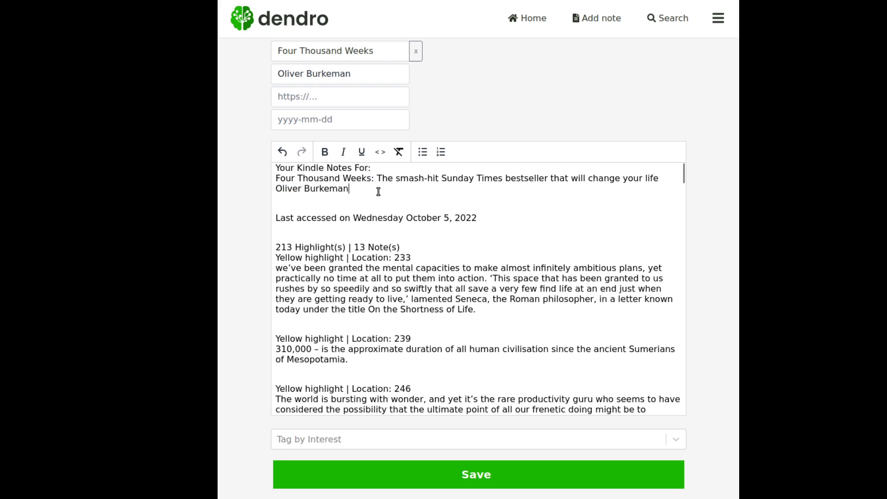
- Tag the source with a new interest named "Time Management" and save the source
{"action": "left_click", "coordinate": [506, 436]}
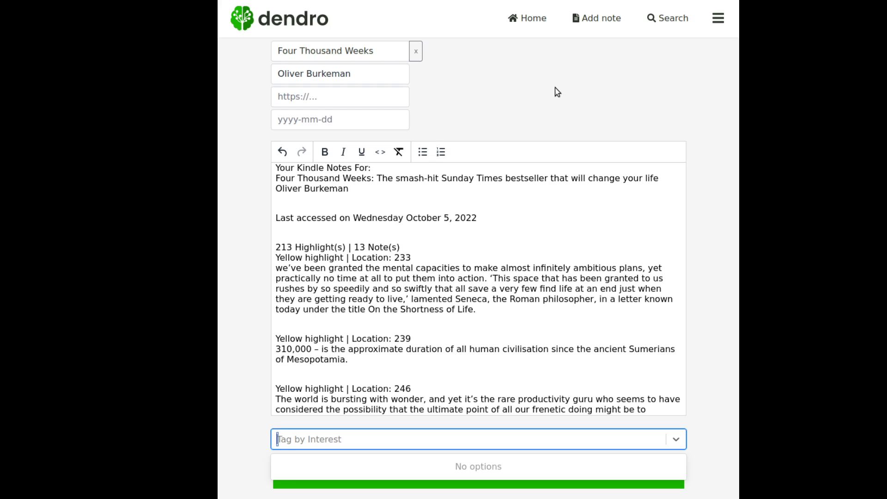
{"action": "type", "text": "T"}
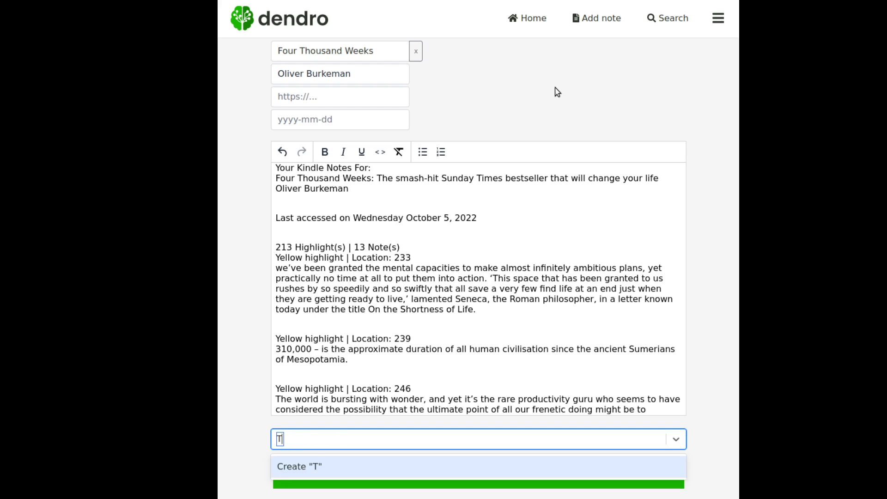
{"action": "type", "text": "ime Management"}
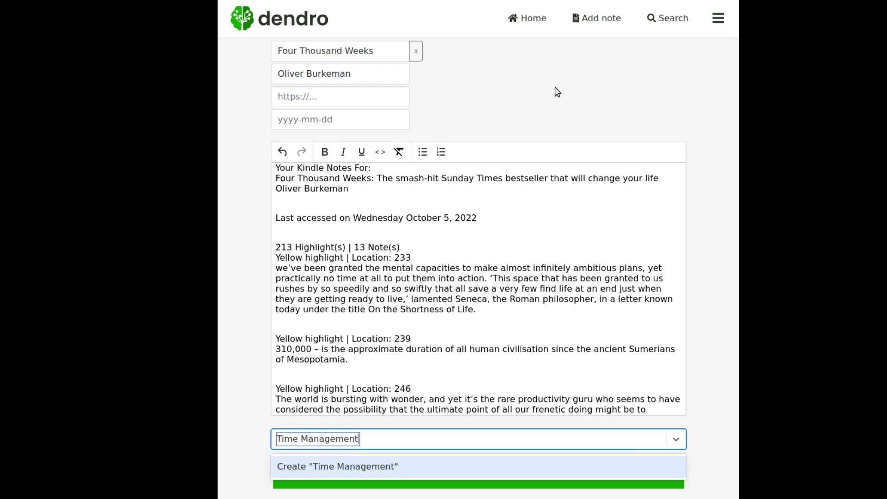
{"action": "key", "text": "Return"}
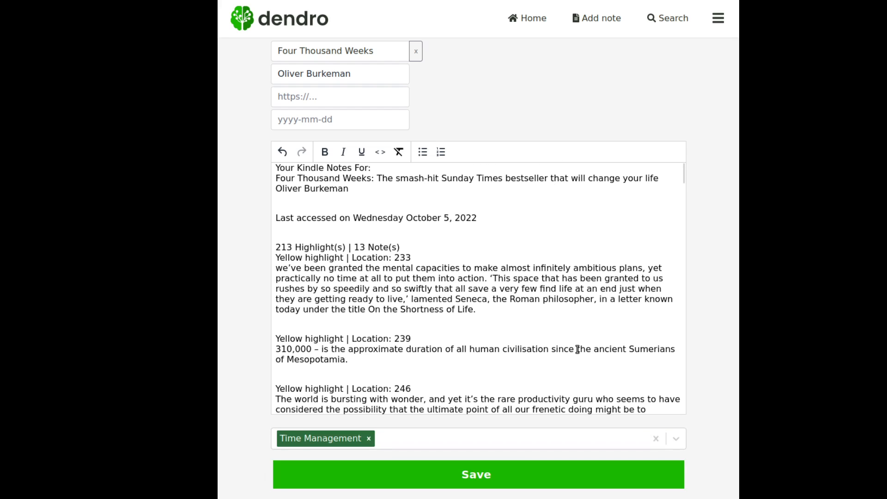
{"action": "left_click", "coordinate": [531, 375]}
{"action": "left_click", "coordinate": [510, 482]}
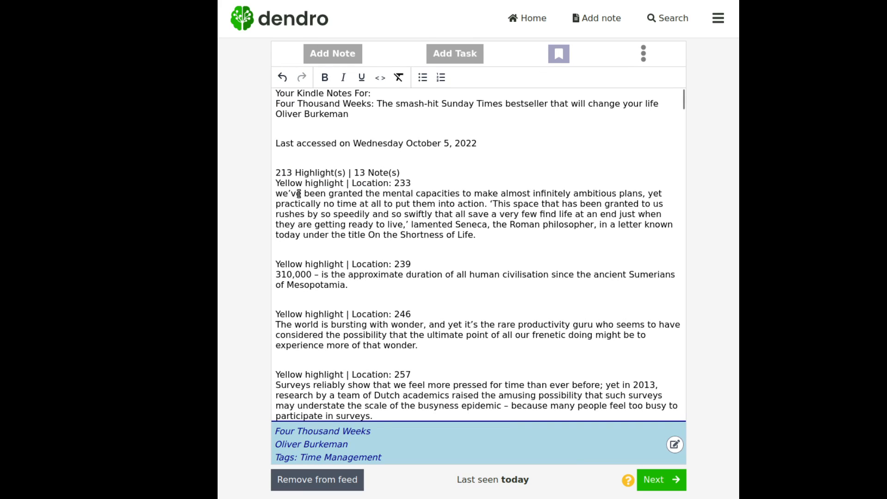
- Return to the home page and start an Engage review session
{"action": "left_click", "coordinate": [483, 133]}
{"action": "left_click", "coordinate": [321, 31]}
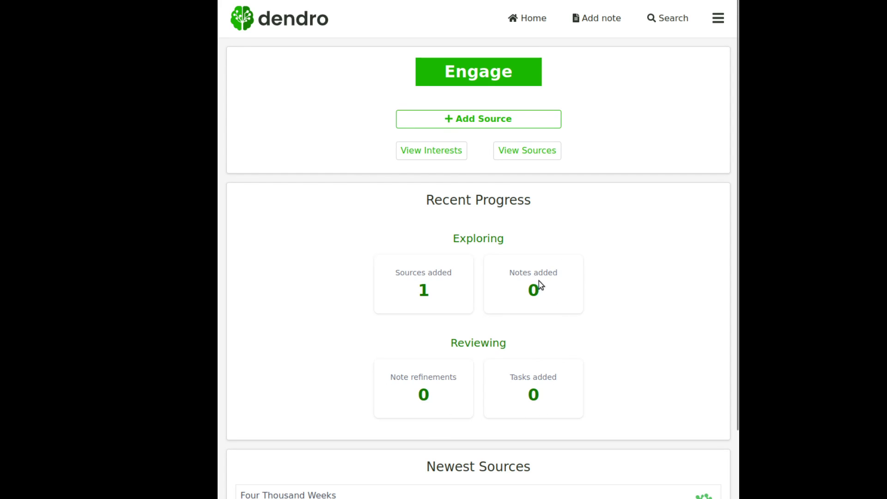
{"action": "left_click", "coordinate": [482, 82]}
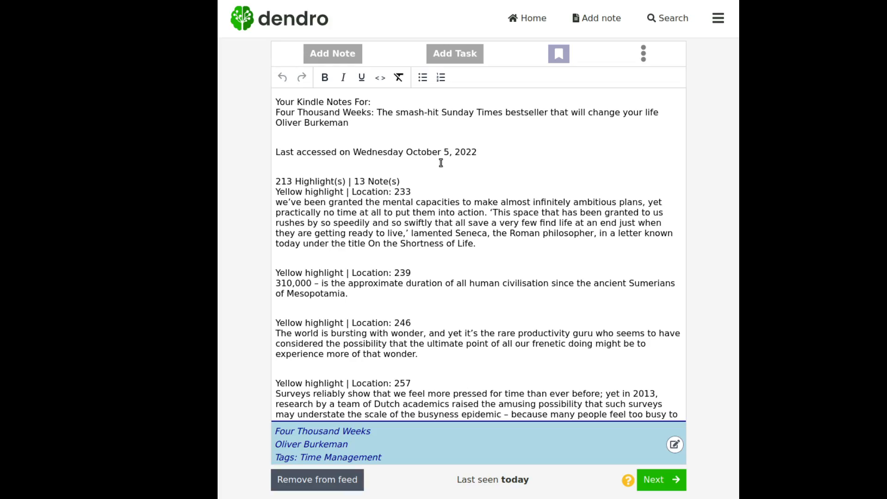
- Turn the full passage of the Location 233 highlight into a note
{"action": "mouse_move", "coordinate": [686, 103]}
{"action": "left_mouse_down"}
{"action": "mouse_move", "coordinate": [677, 129]}
{"action": "mouse_move", "coordinate": [688, 443]}
{"action": "mouse_move", "coordinate": [691, 90]}
{"action": "left_mouse_up"}
{"action": "left_click_drag", "start_coordinate": [442, 244], "coordinate": [470, 244]}
{"action": "left_click_drag", "start_coordinate": [470, 284], "coordinate": [489, 286]}
{"action": "left_click", "coordinate": [499, 297]}
{"action": "left_click_drag", "start_coordinate": [480, 245], "coordinate": [262, 203]}
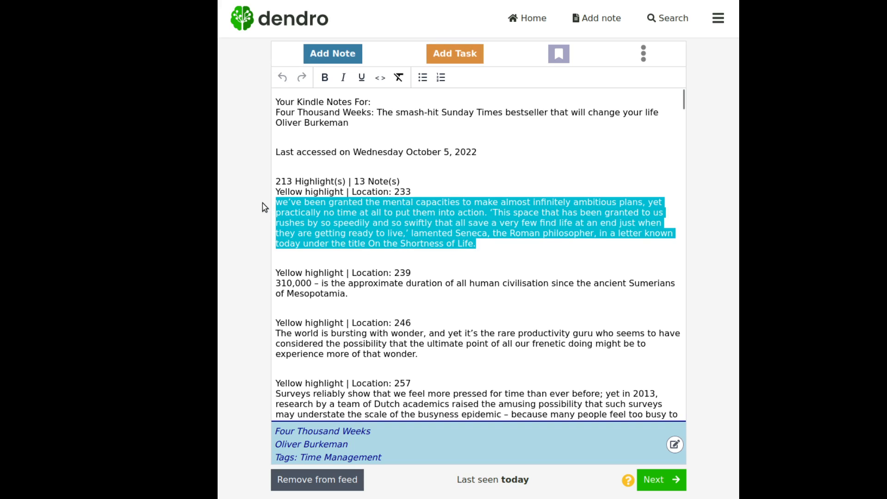
{"action": "left_click", "coordinate": [331, 56]}
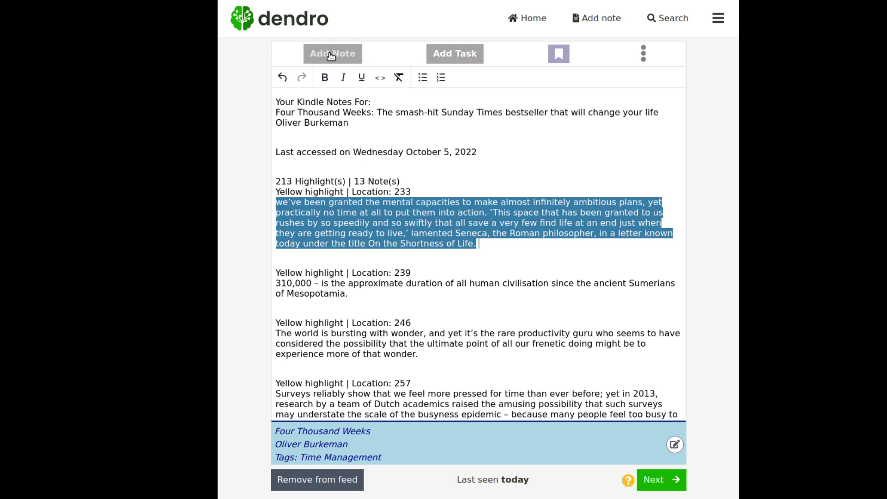
- Insert the word "weeks" after "310,000" in the Location 239 highlight
{"action": "left_click_drag", "start_coordinate": [362, 293], "coordinate": [298, 289]}
{"action": "left_click", "coordinate": [373, 297]}
{"action": "scroll", "coordinate": [376, 294], "scroll_direction": "down", "scroll_amount": 5}
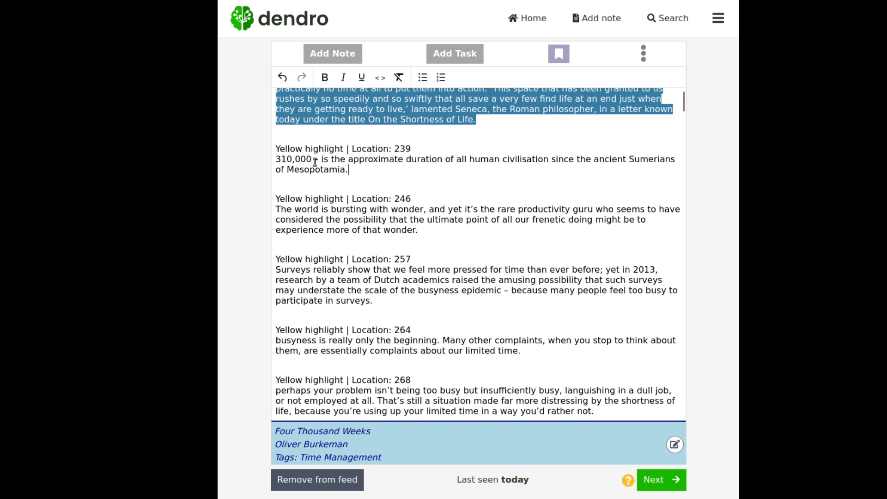
{"action": "type", "text": "weeks"}
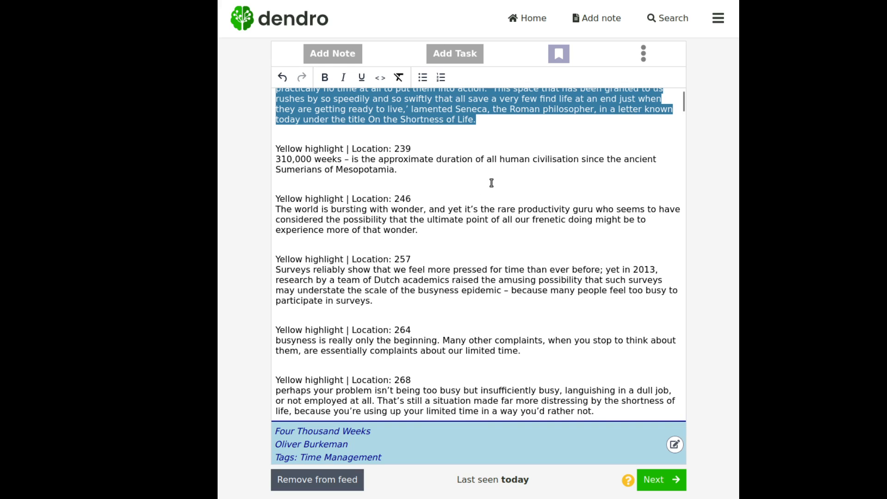
- Turn the full passage of the Location 239 highlight, starting with "310,000 weeks", into a note
{"action": "scroll", "coordinate": [492, 183], "scroll_direction": "up", "scroll_amount": 3}
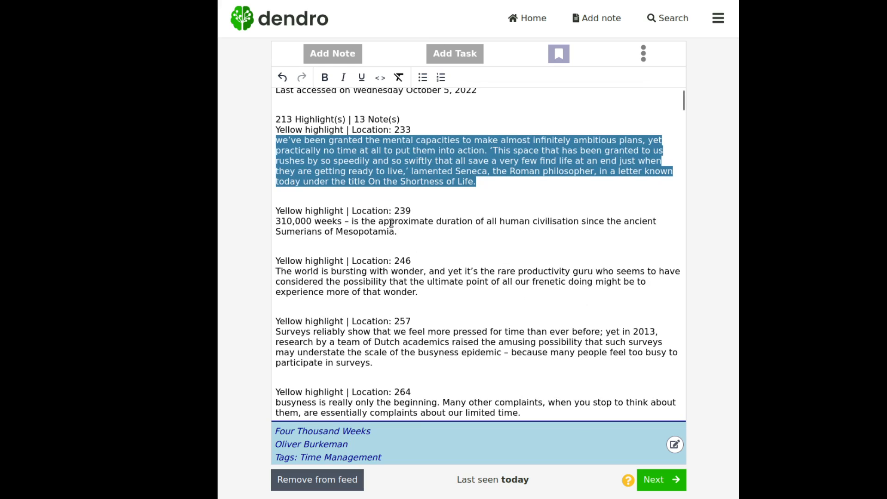
{"action": "left_click_drag", "start_coordinate": [399, 232], "coordinate": [250, 223]}
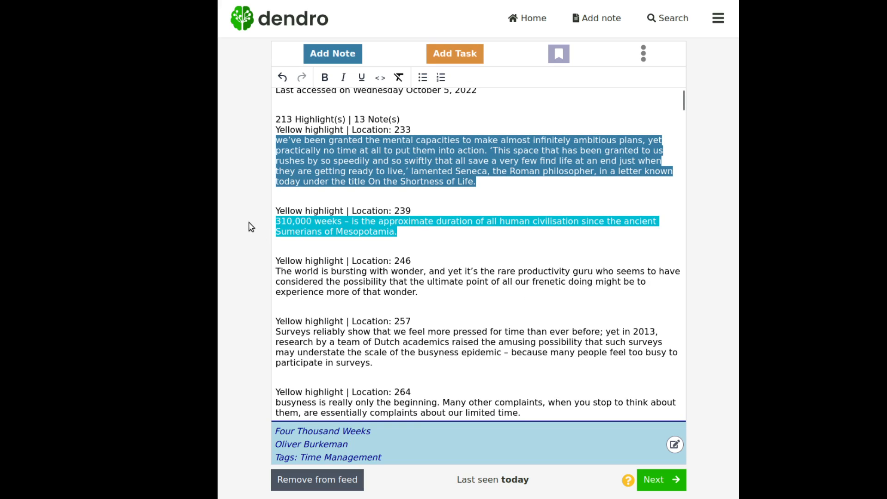
{"action": "left_click", "coordinate": [317, 55]}
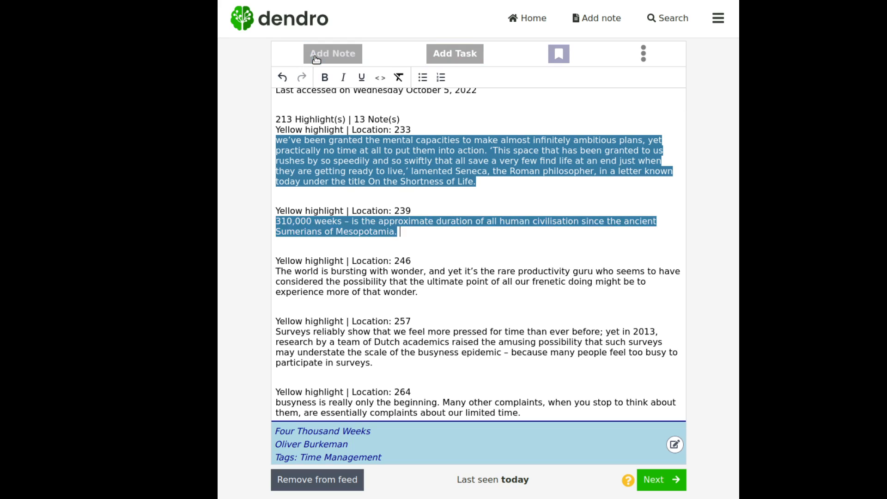
{"action": "scroll", "coordinate": [477, 246], "scroll_direction": "down", "scroll_amount": 3}
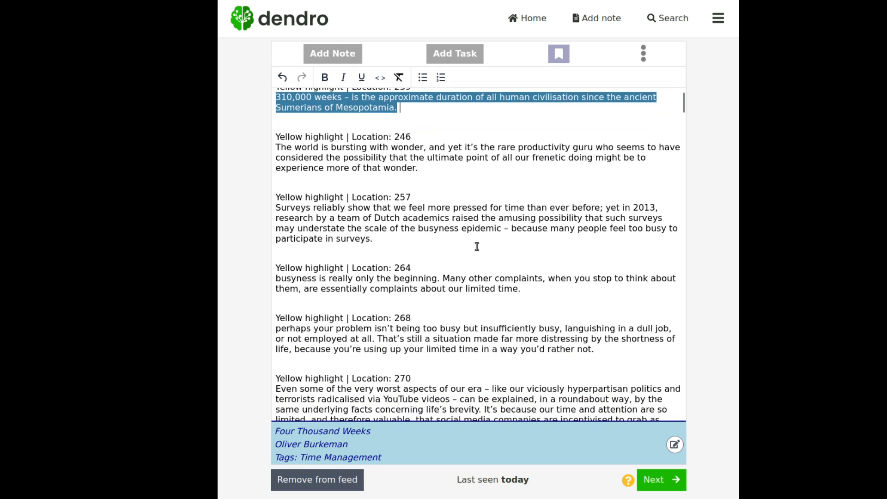
{"action": "left_click_drag", "start_coordinate": [441, 168], "coordinate": [258, 153]}
{"action": "left_click", "coordinate": [460, 172]}
- Turn the full passage about surveys in the Location 257 highlight into a note
{"action": "scroll", "coordinate": [430, 168], "scroll_direction": "down", "scroll_amount": 3}
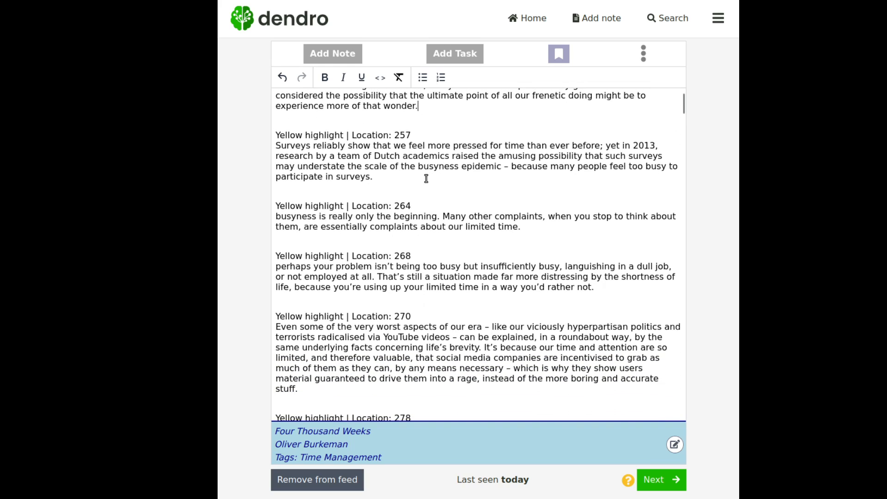
{"action": "left_click", "coordinate": [426, 179]}
{"action": "left_click_drag", "start_coordinate": [277, 147], "coordinate": [308, 161]}
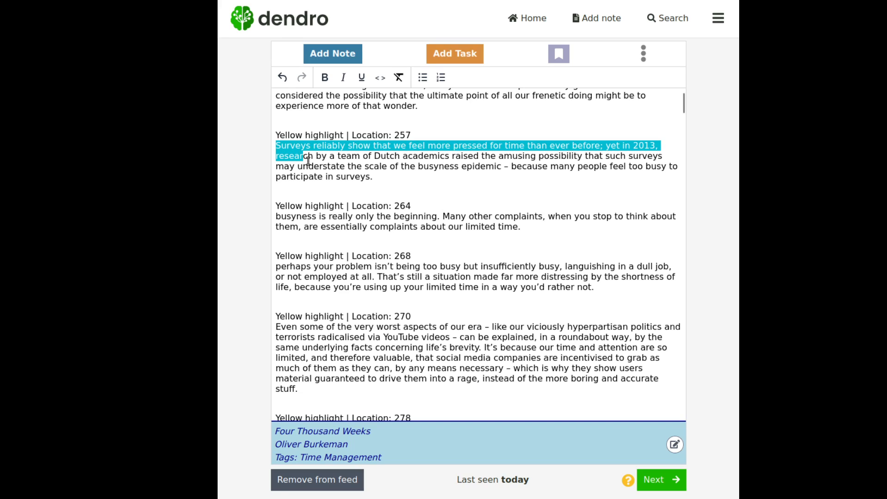
{"action": "left_click", "coordinate": [415, 181]}
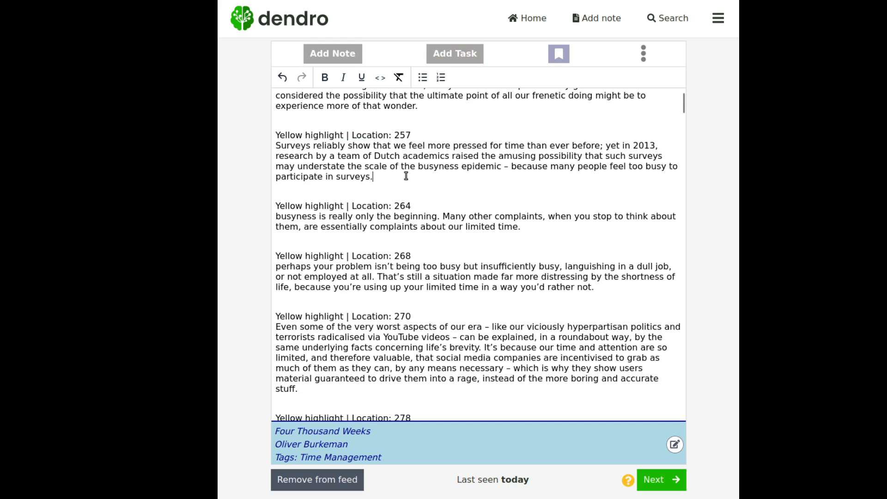
{"action": "left_click_drag", "start_coordinate": [404, 177], "coordinate": [263, 149]}
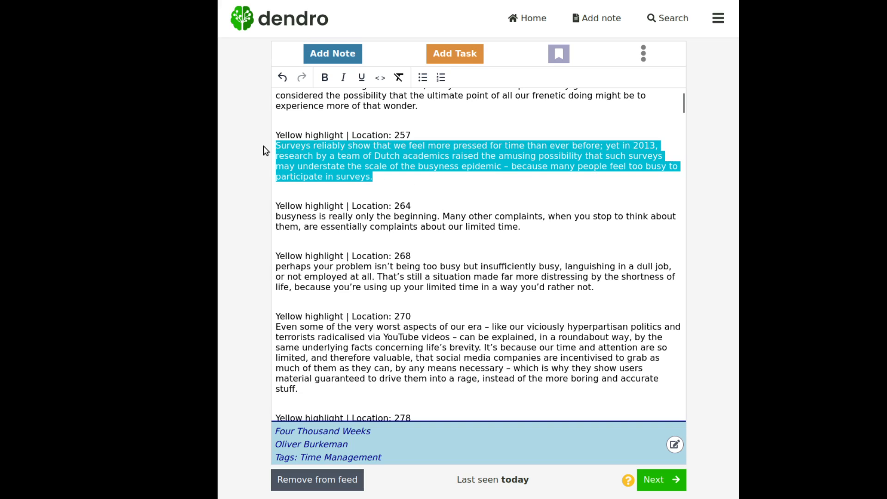
{"action": "left_click", "coordinate": [468, 177]}
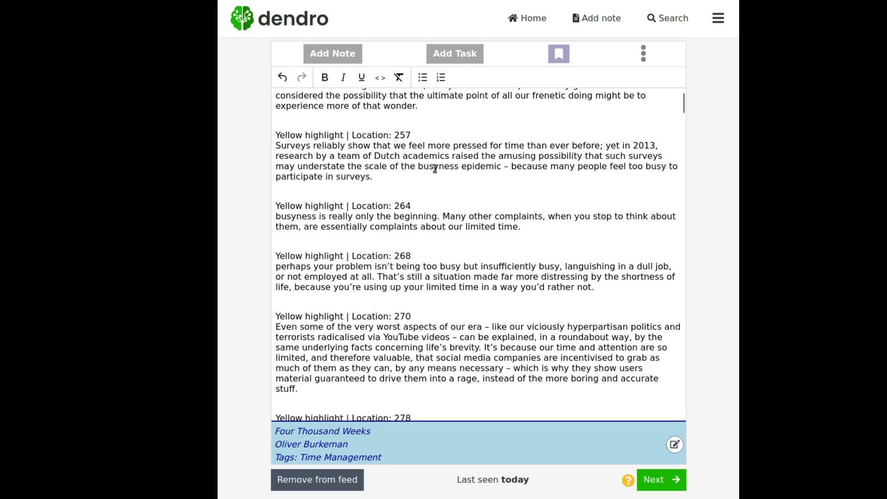
{"action": "left_click_drag", "start_coordinate": [418, 179], "coordinate": [281, 146]}
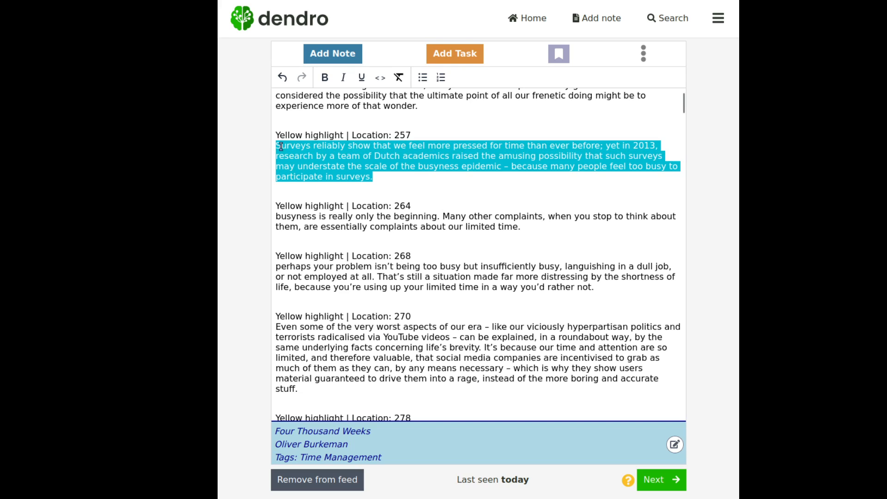
{"action": "left_click", "coordinate": [345, 55]}
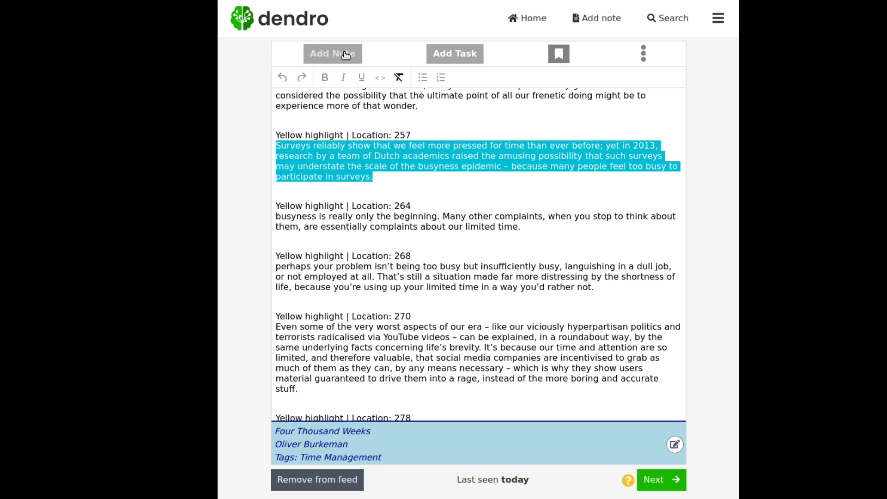
{"action": "left_click", "coordinate": [444, 209]}
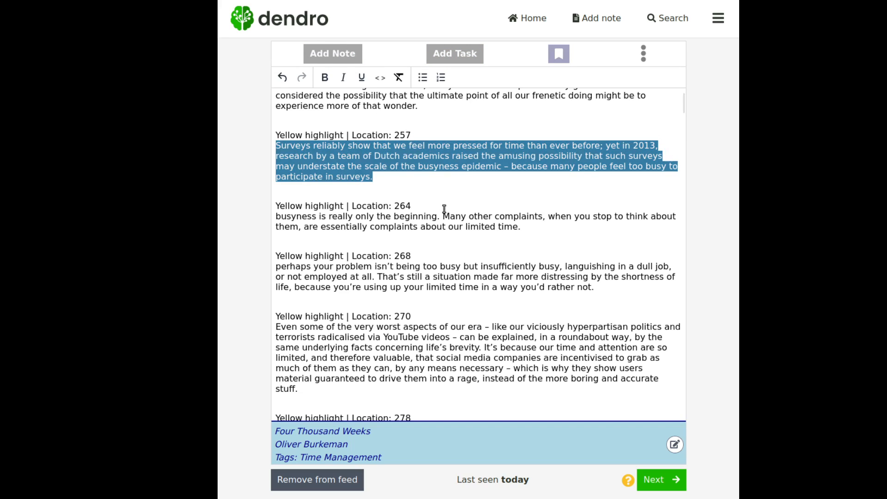
{"action": "scroll", "coordinate": [601, 204], "scroll_direction": "down", "scroll_amount": 2}
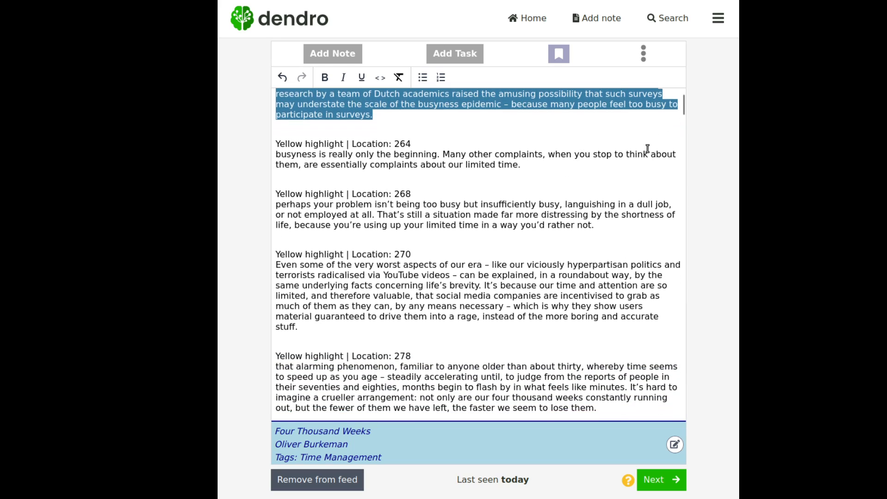
{"action": "scroll", "coordinate": [647, 147], "scroll_direction": "up", "scroll_amount": 2}
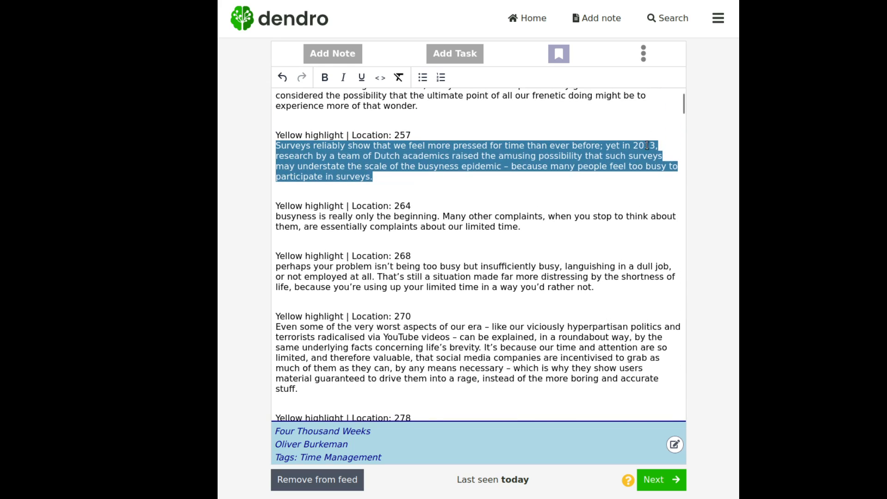
- Finish reviewing the full highlights source and advance to the next item in the feed
{"action": "left_click", "coordinate": [559, 58]}
{"action": "left_click_drag", "start_coordinate": [460, 481], "coordinate": [536, 481]}
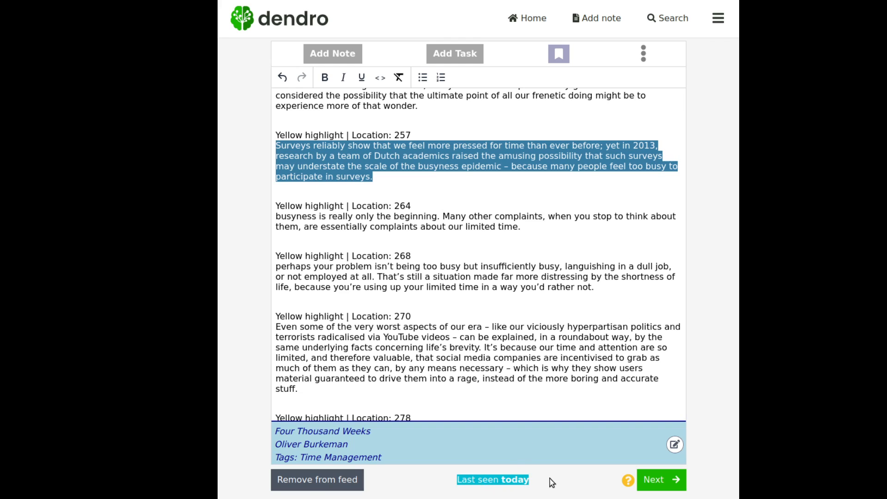
{"action": "left_click", "coordinate": [550, 482]}
{"action": "mouse_move", "coordinate": [650, 479]}
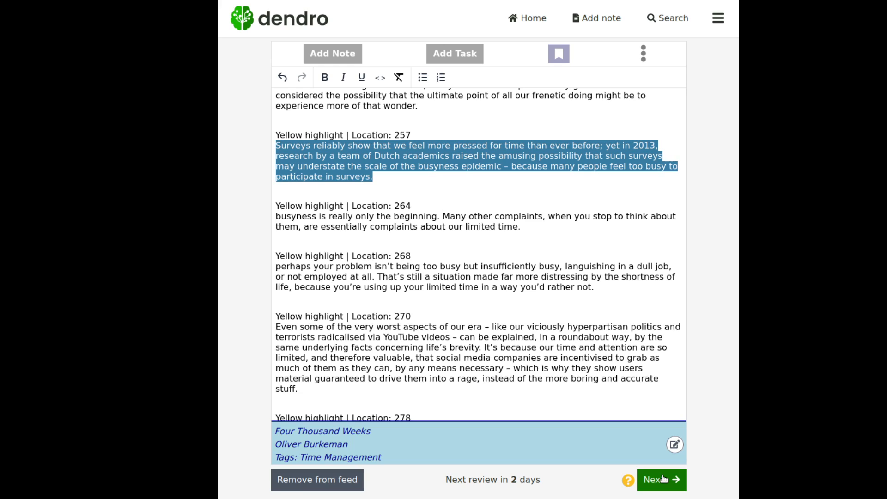
{"action": "left_click", "coordinate": [662, 479]}
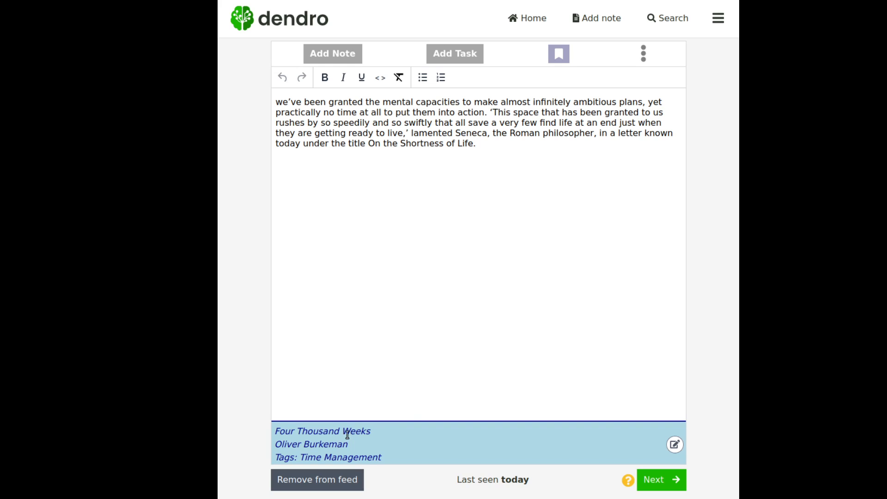
- Capitalise the first word of the note about mental capacities so that it reads "We've"
{"action": "mouse_move", "coordinate": [274, 431]}
{"action": "left_mouse_down"}
{"action": "mouse_move", "coordinate": [381, 438]}
{"action": "mouse_move", "coordinate": [273, 447]}
{"action": "left_mouse_up"}
{"action": "left_click", "coordinate": [381, 438]}
{"action": "left_click", "coordinate": [386, 452]}
{"action": "key", "text": "Delete"}
{"action": "type", "text": "W"}
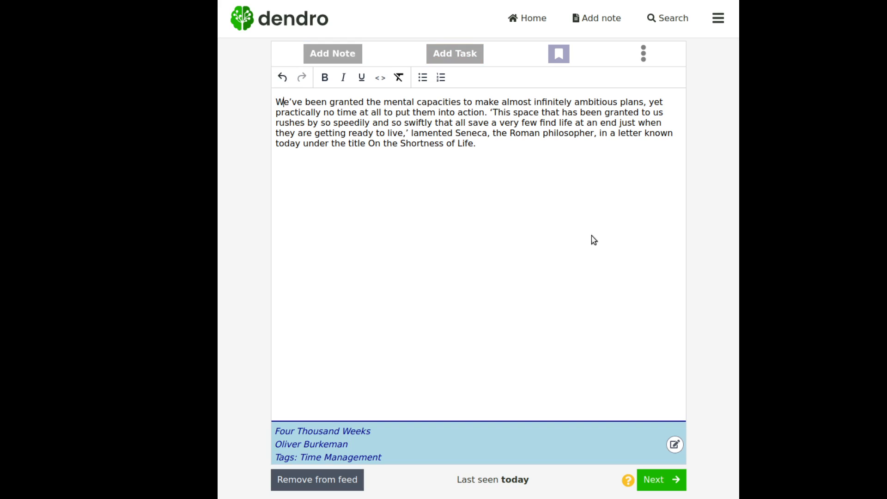
- Split the note into two paragraphs, starting the second one at the quote "This space that has been granted to us"
{"action": "left_click", "coordinate": [492, 113]}
{"action": "key", "text": "Return"}
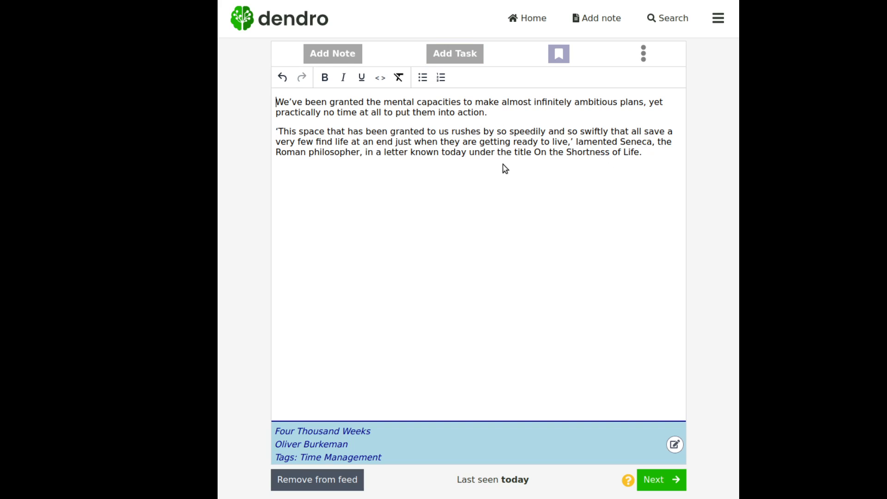
{"action": "key", "text": "ctrl+Home"}
{"action": "left_click_drag", "start_coordinate": [535, 101], "coordinate": [618, 105]}
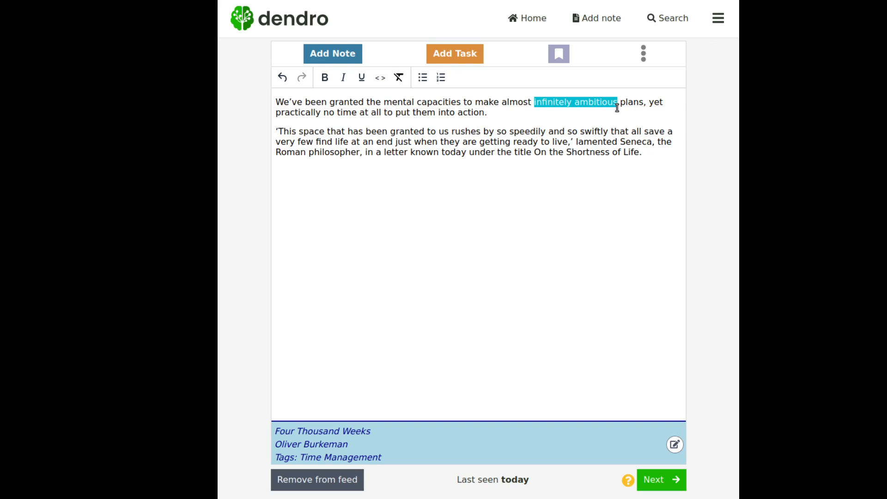
{"action": "left_click", "coordinate": [353, 113]}
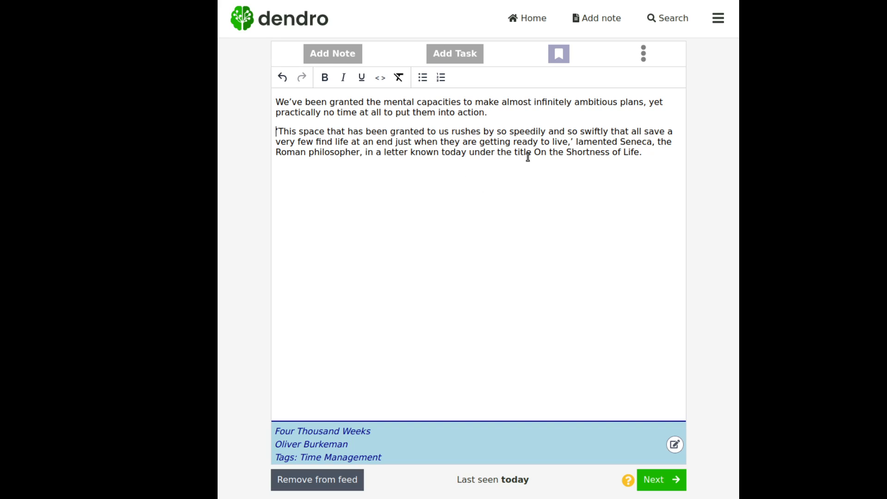
{"action": "double_click", "coordinate": [652, 141]}
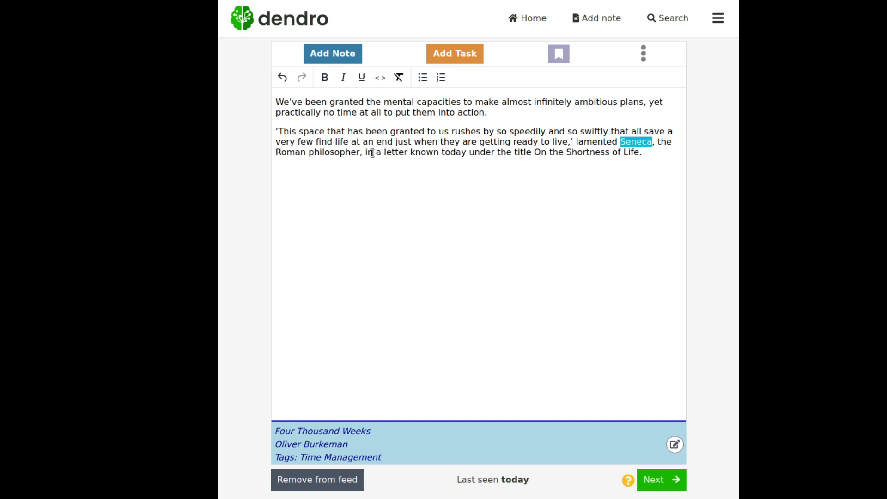
{"action": "left_click", "coordinate": [392, 152]}
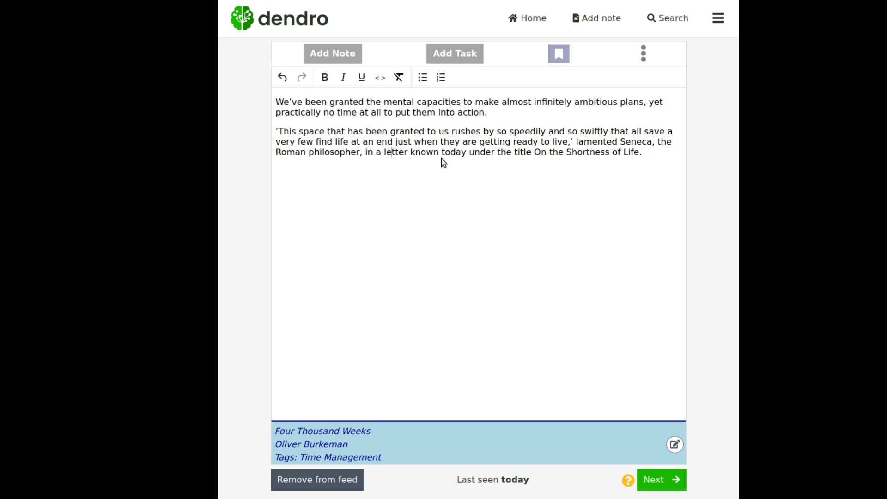
- Put the Seneca attribution on its own line starting with "-" and delete the word "lamented"
{"action": "left_click", "coordinate": [573, 142]}
{"action": "key", "text": "Return"}
{"action": "type", "text": "-"}
{"action": "key", "text": "ctrl+shift+Right"}
{"action": "key", "text": "shift+Right"}
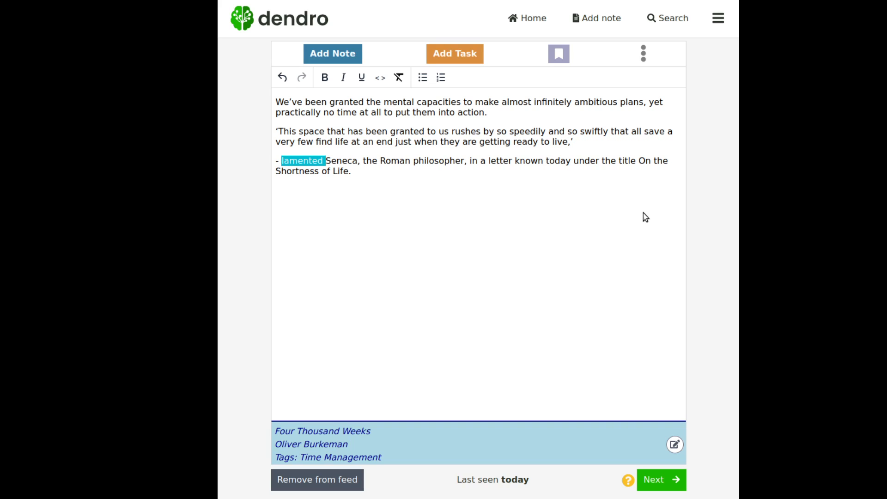
{"action": "key", "text": "BackSpace"}
- Shorten the attribution line by deleting "in a letter known today under the title" and the closing full stop
{"action": "key", "text": "ctrl+Right"}
{"action": "key", "text": "ctrl+Right"}
{"action": "key", "text": "ctrl+Right"}
{"action": "key", "text": "ctrl+Right"}
{"action": "key", "text": "Right"}
{"action": "key", "text": "Right"}
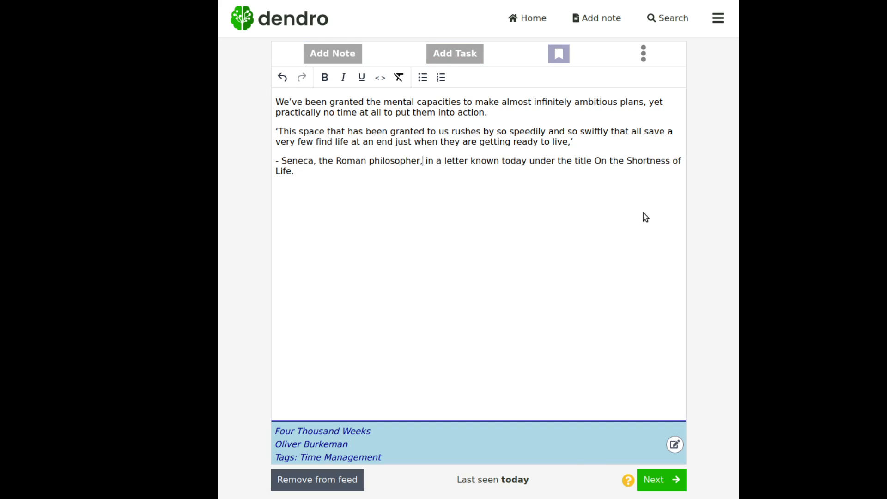
{"action": "key", "text": "ctrl+shift+Right"}
{"action": "key", "text": "ctrl+shift+Right"}
{"action": "key", "text": "ctrl+shift+Right"}
{"action": "key", "text": "ctrl+shift+Right"}
{"action": "key", "text": "ctrl+shift+Right"}
{"action": "key", "text": "ctrl+shift+Right"}
{"action": "key", "text": "ctrl+shift+Right"}
{"action": "key", "text": "ctrl+shift+Right"}
{"action": "key", "text": "ctrl+shift+Right"}
{"action": "key", "text": "ctrl+shift+Right"}
{"action": "key", "text": "shift+Right"}
{"action": "key", "text": "ctrl+shift+Left"}
{"action": "key", "text": "ctrl+shift+Left"}
{"action": "key", "text": "ctrl+shift+Left"}
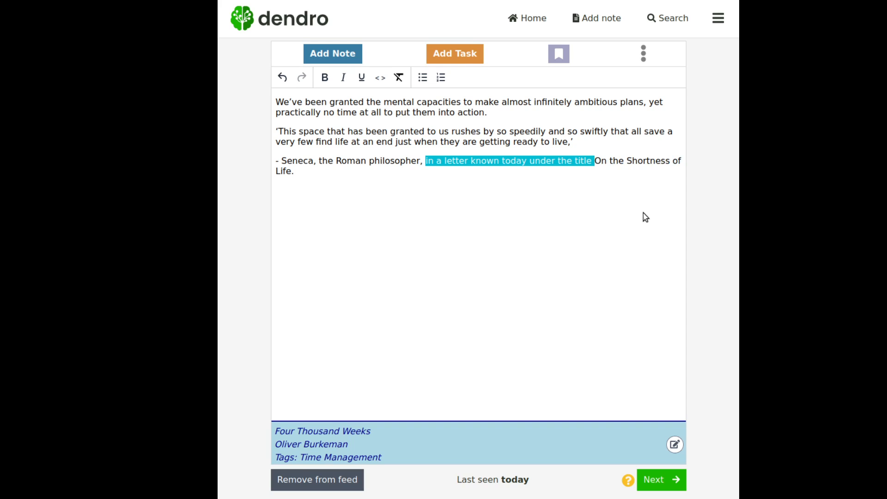
{"action": "key", "text": "BackSpace"}
{"action": "key", "text": "End"}
{"action": "key", "text": "BackSpace"}
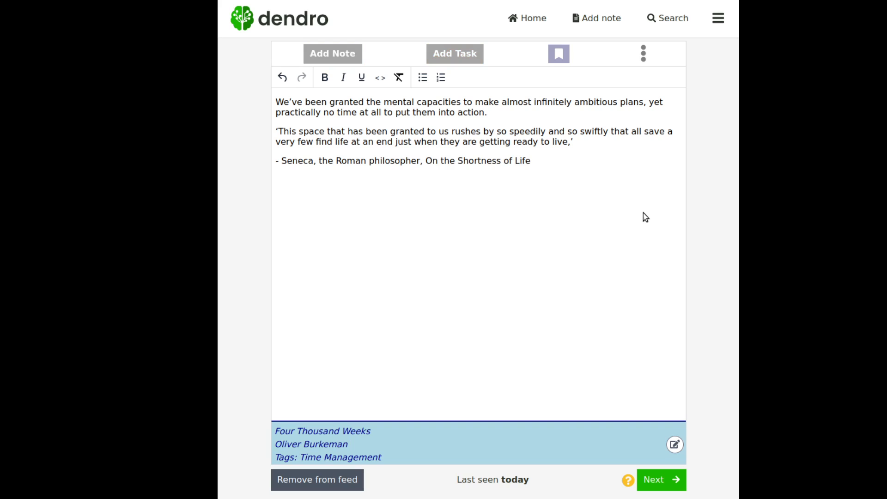
- Italicise the whole attribution line "- Seneca, the Roman philosopher, On the Shortness of Life"
{"action": "key", "text": "shift+Home"}
{"action": "key", "text": "ctrl+i"}
{"action": "key", "text": "End"}
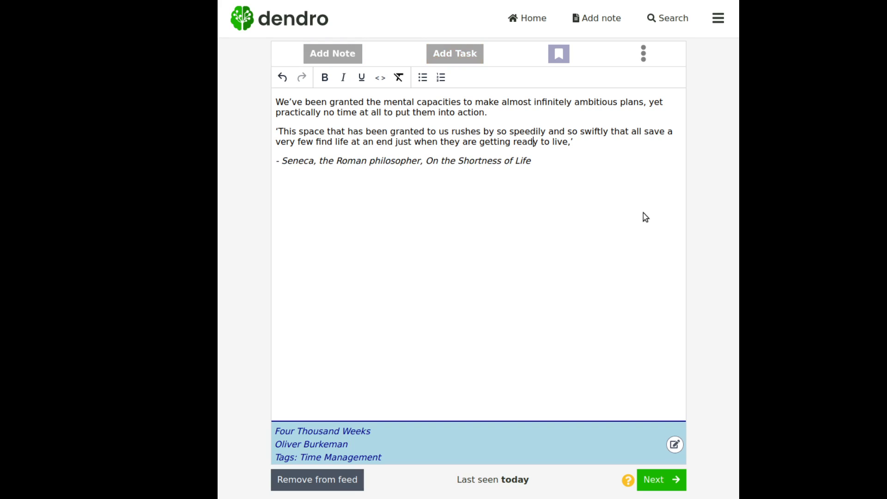
- Turn the quote and its Seneca attribution line into a note and open that note from the tree view
{"action": "left_click_drag", "start_coordinate": [581, 165], "coordinate": [266, 138]}
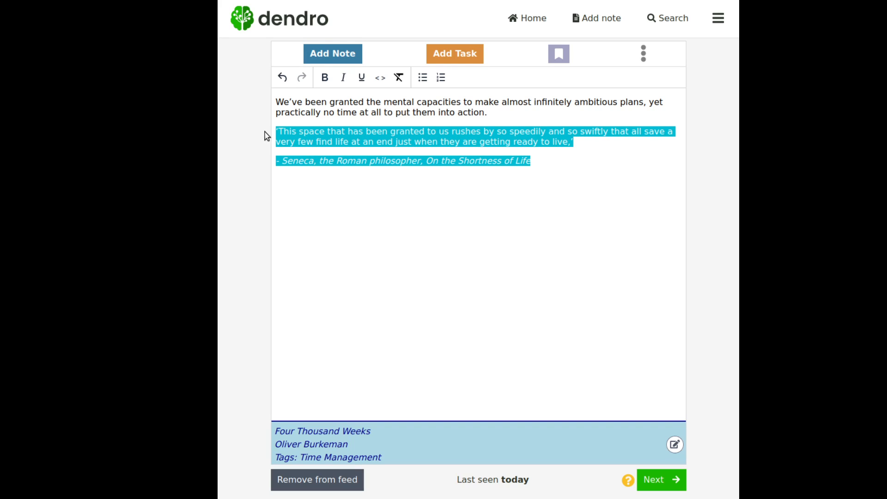
{"action": "left_click", "coordinate": [338, 56]}
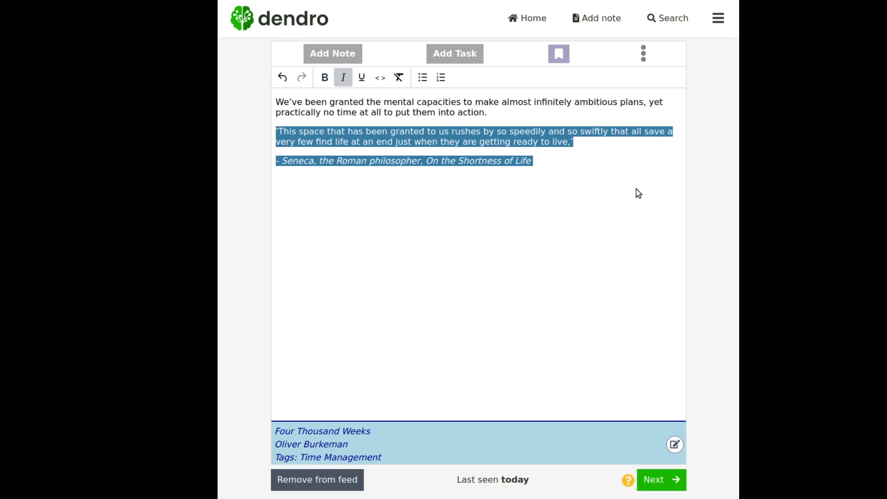
{"action": "left_click", "coordinate": [647, 60]}
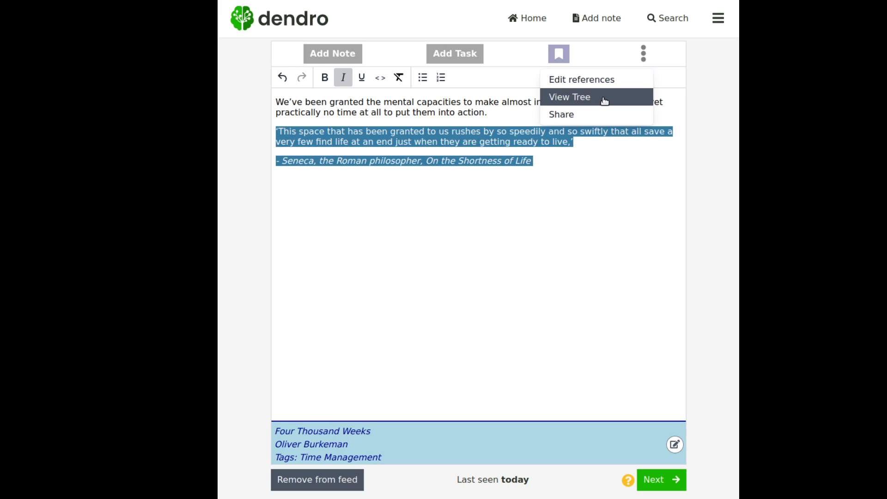
{"action": "left_click", "coordinate": [605, 101]}
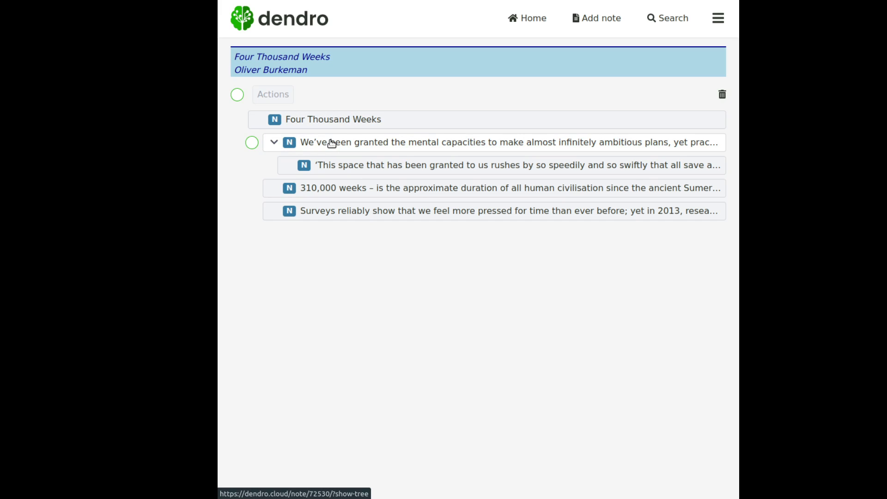
{"action": "left_click", "coordinate": [390, 165]}
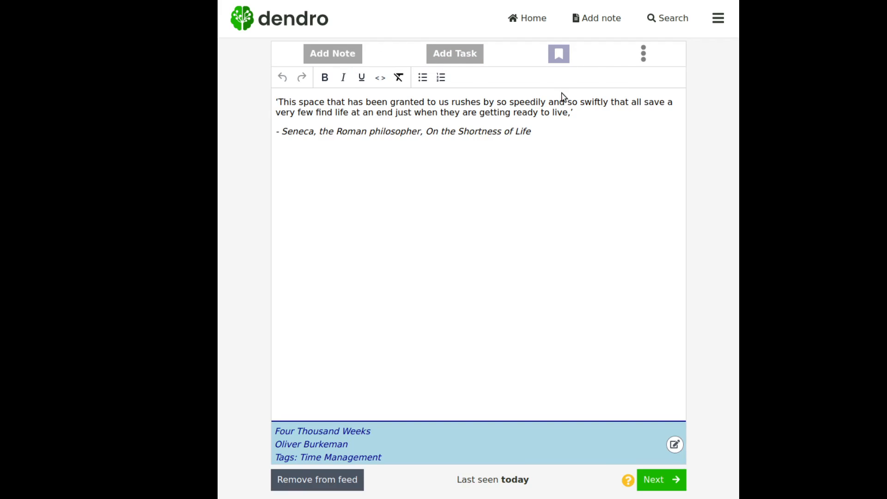
{"action": "left_click", "coordinate": [601, 131]}
{"action": "key", "text": "ctrl+Home"}
{"action": "key", "text": "ctrl+i"}
{"action": "left_click", "coordinate": [283, 134]}
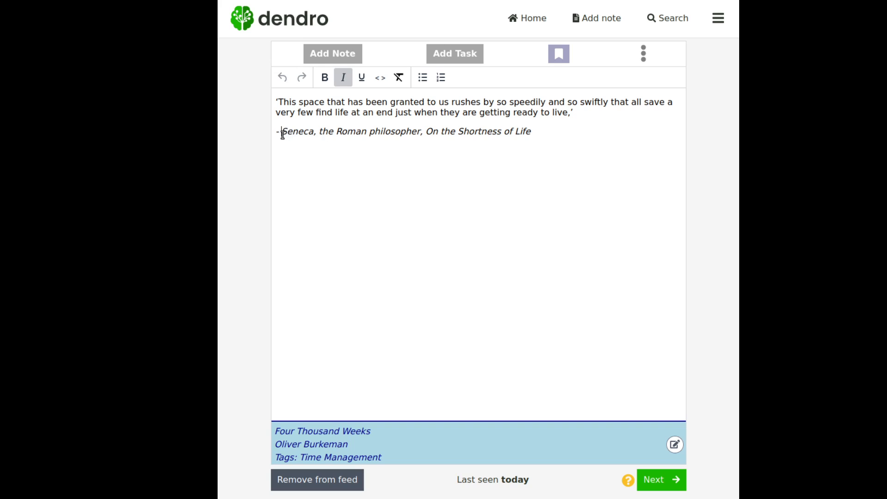
{"action": "left_click", "coordinate": [556, 134], "text": "shift"}
{"action": "left_click", "coordinate": [563, 136]}
{"action": "left_click_drag", "start_coordinate": [633, 111], "coordinate": [253, 99]}
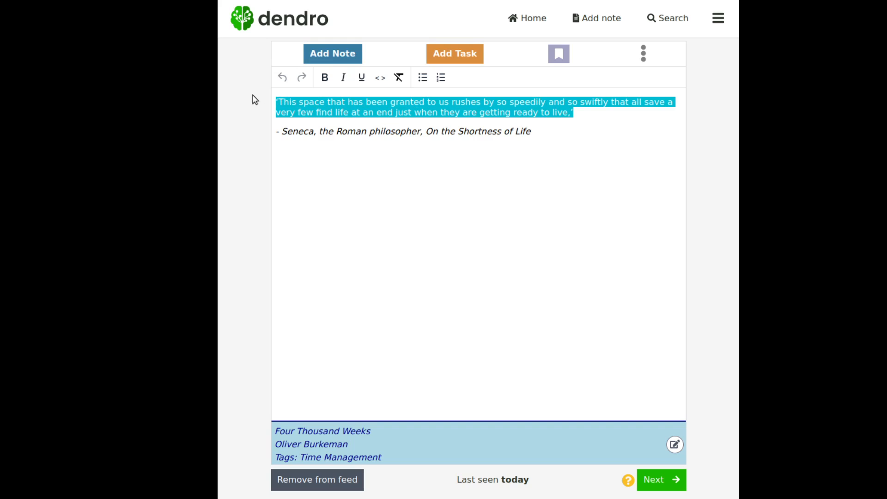
{"action": "left_click", "coordinate": [630, 131]}
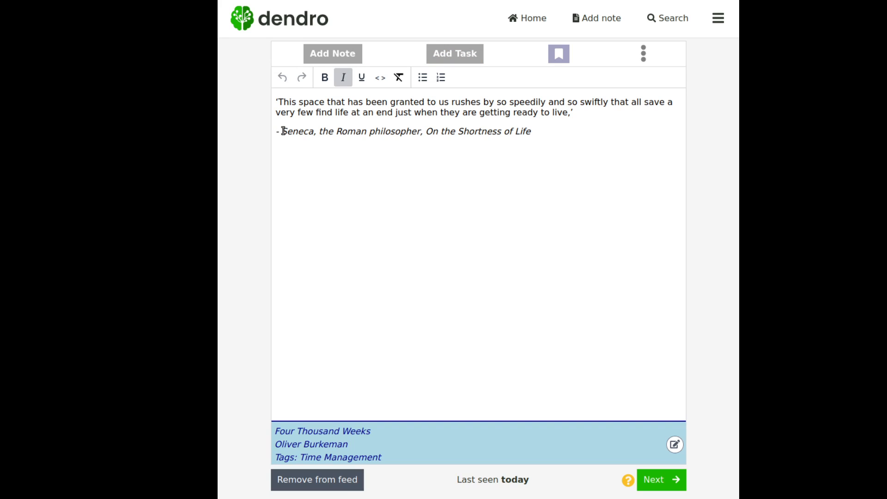
{"action": "left_click_drag", "start_coordinate": [284, 131], "coordinate": [495, 127]}
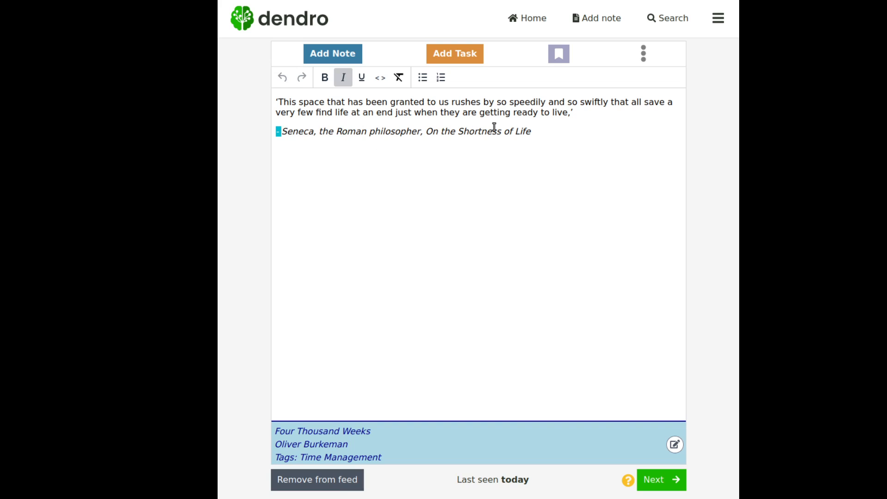
{"action": "left_click", "coordinate": [533, 131]}
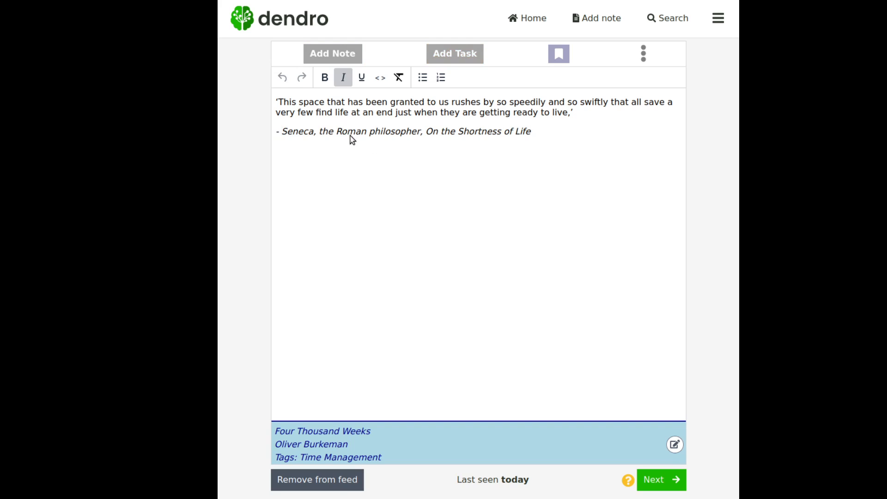
- Create and save a task from the quote note that blanks out "Seneca" in the attribution, with Seneca as the answer
{"action": "double_click", "coordinate": [303, 131]}
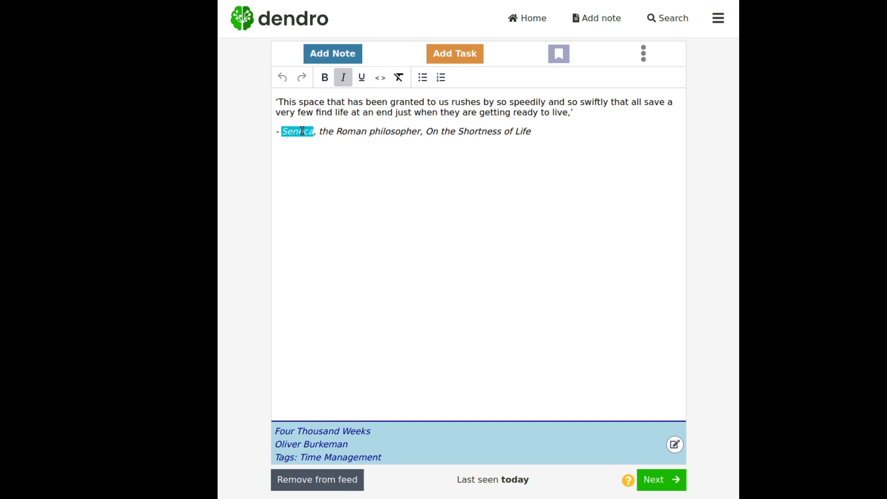
{"action": "left_click", "coordinate": [468, 58]}
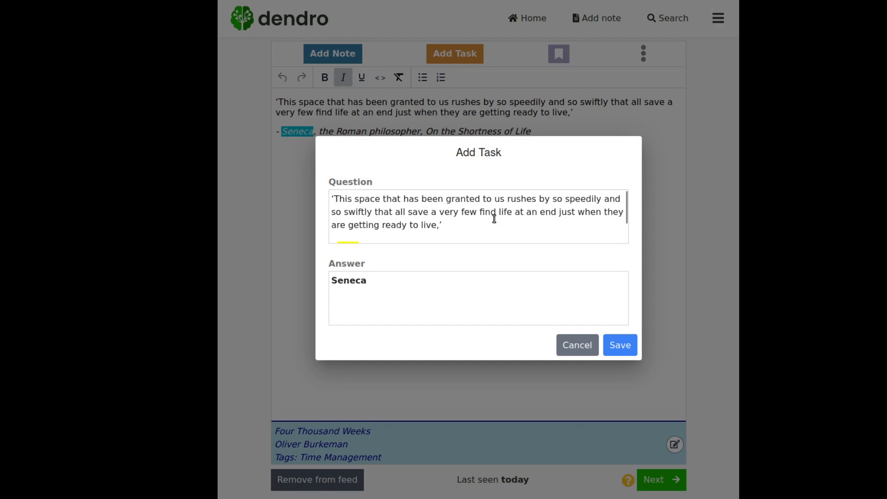
{"action": "left_click", "coordinate": [494, 235]}
{"action": "left_click_drag", "start_coordinate": [442, 225], "coordinate": [294, 189]}
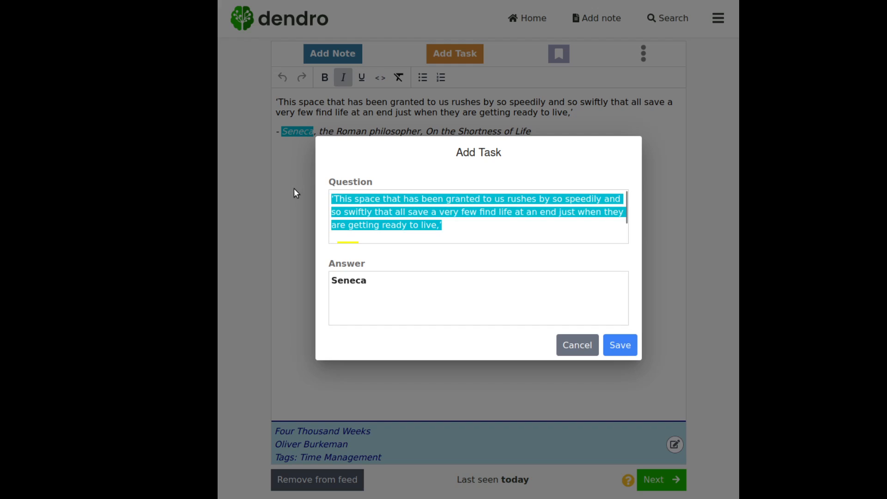
{"action": "left_click", "coordinate": [481, 221]}
{"action": "key", "text": "Down"}
{"action": "key", "text": "End"}
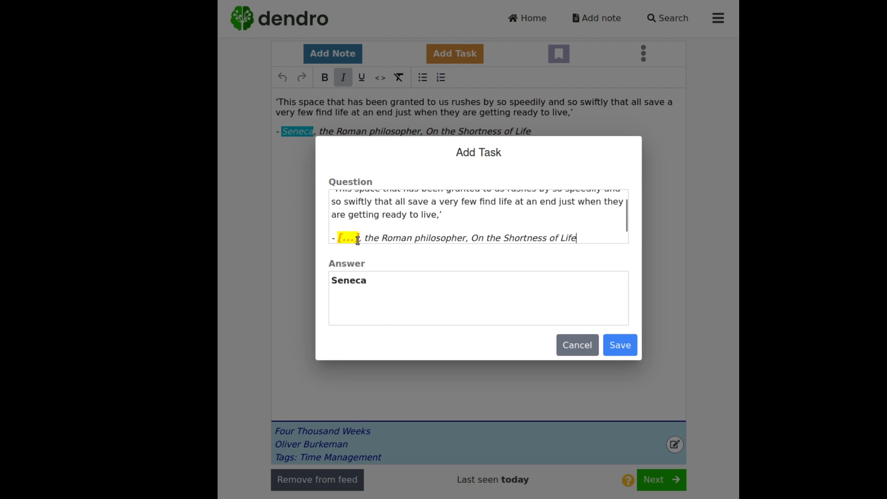
{"action": "left_click_drag", "start_coordinate": [339, 238], "coordinate": [354, 239]}
{"action": "left_click", "coordinate": [582, 240]}
{"action": "left_click", "coordinate": [439, 280]}
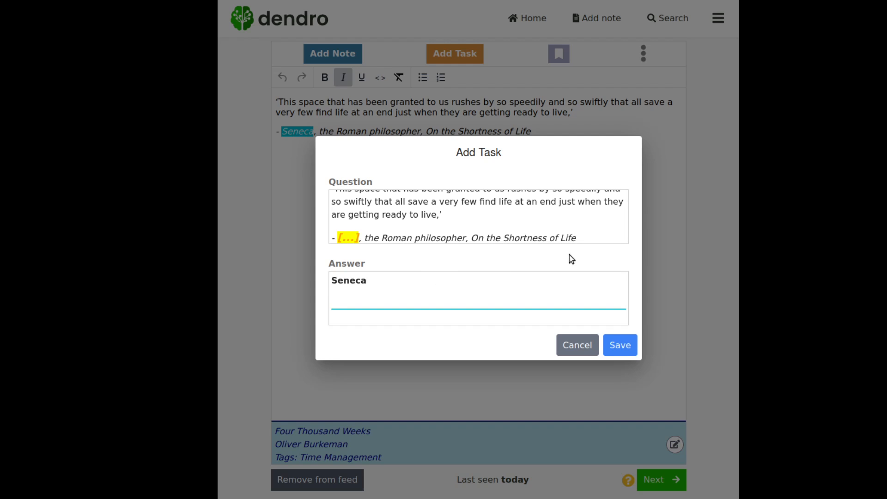
{"action": "scroll", "coordinate": [598, 242], "scroll_direction": "up", "scroll_amount": 1}
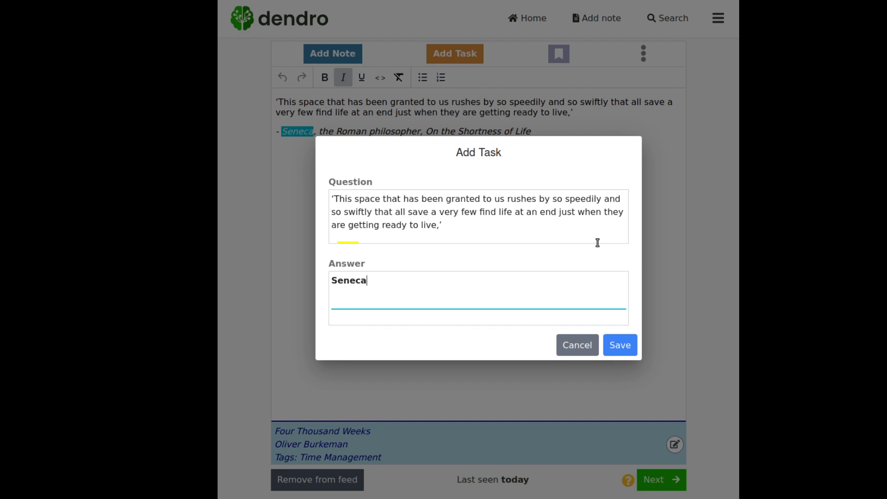
{"action": "scroll", "coordinate": [598, 242], "scroll_direction": "down", "scroll_amount": 1}
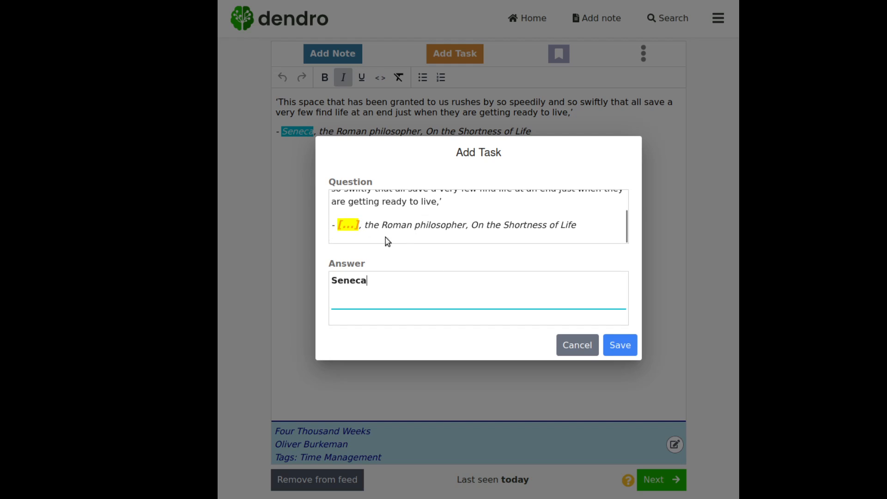
{"action": "left_click", "coordinate": [624, 350]}
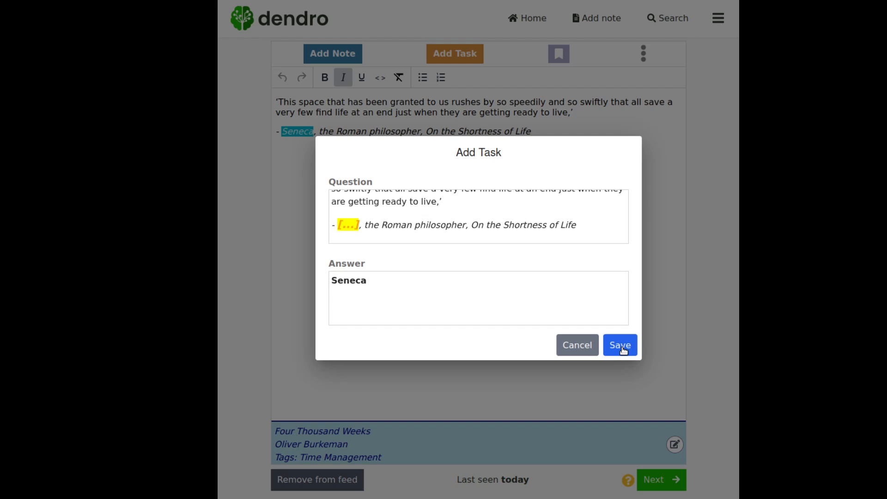
{"action": "left_click", "coordinate": [624, 350]}
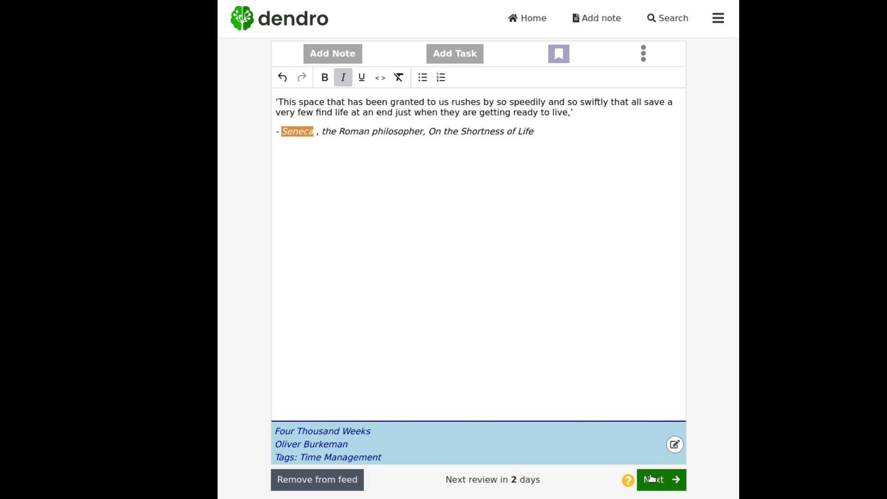
- Display the Seneca quote note in the source's tree view to check where its task is placed
{"action": "left_click", "coordinate": [649, 63]}
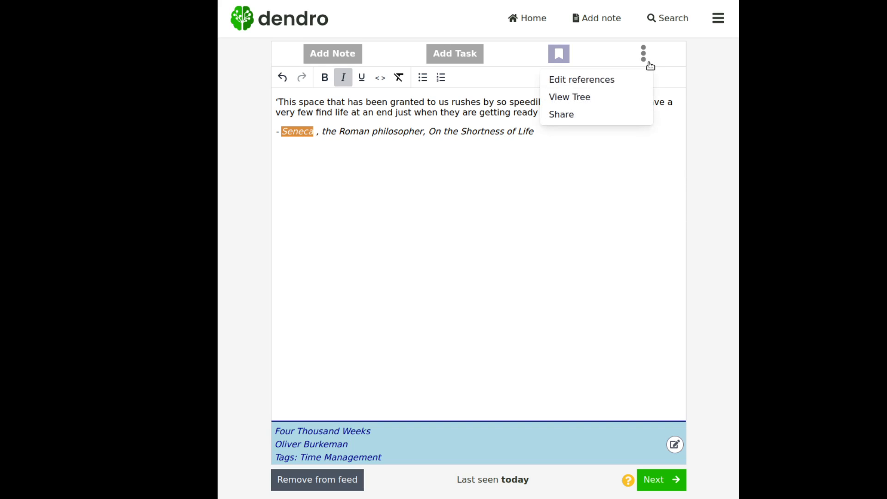
{"action": "left_click", "coordinate": [592, 96]}
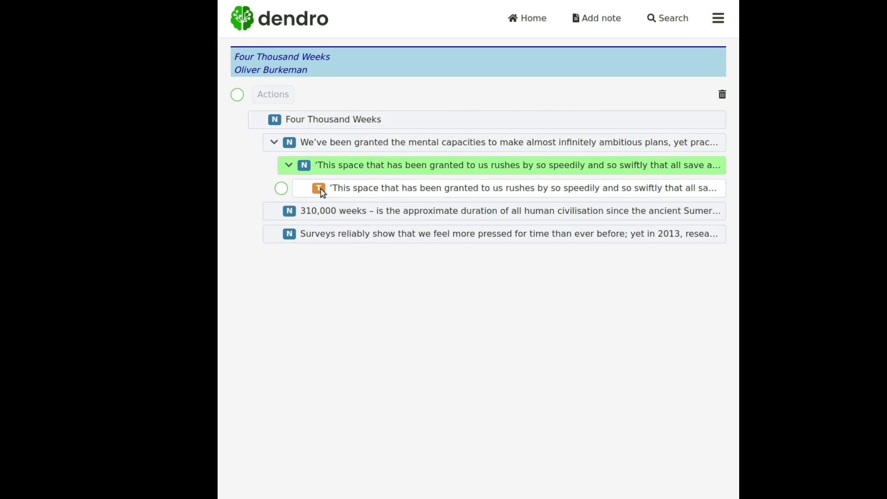
- Review the Seneca quote task from the tree view, reveal its answer, rate it Good and continue to the following item
{"action": "left_click", "coordinate": [367, 192]}
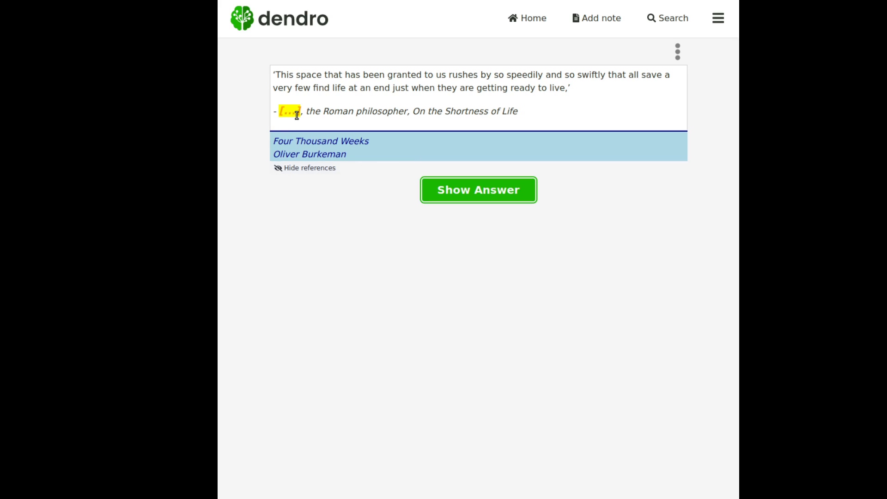
{"action": "left_click", "coordinate": [507, 196]}
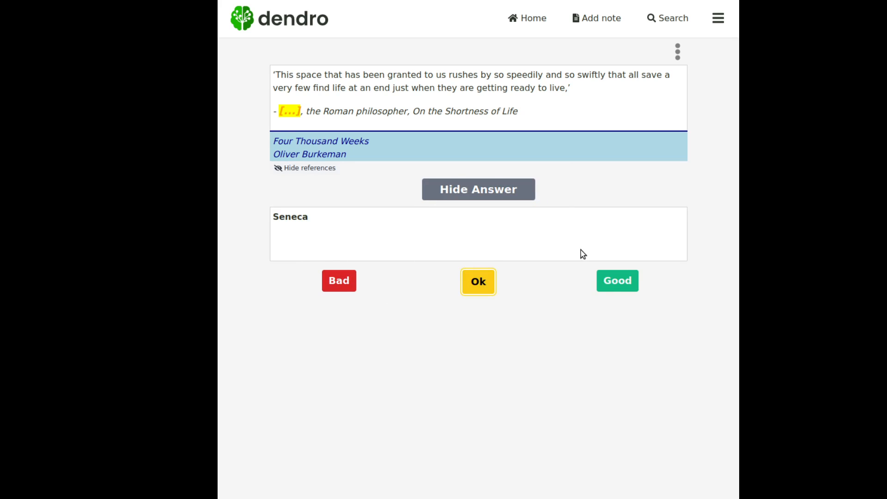
{"action": "left_click", "coordinate": [626, 282]}
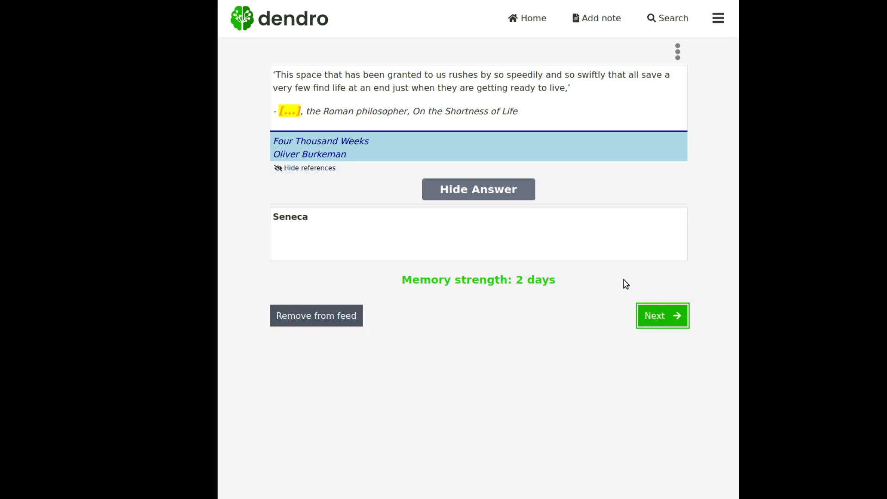
{"action": "left_click_drag", "start_coordinate": [406, 282], "coordinate": [570, 293]}
{"action": "left_click", "coordinate": [575, 293]}
{"action": "left_click", "coordinate": [664, 316]}
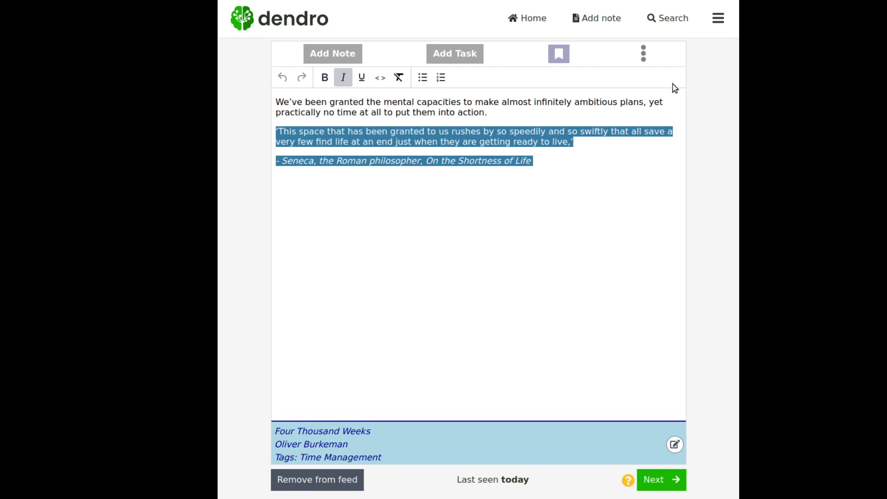
- Open the top-level Four Thousand Weeks note from the source's tree view to look over its highlights around location 257
{"action": "left_click", "coordinate": [644, 63]}
{"action": "left_click", "coordinate": [593, 97]}
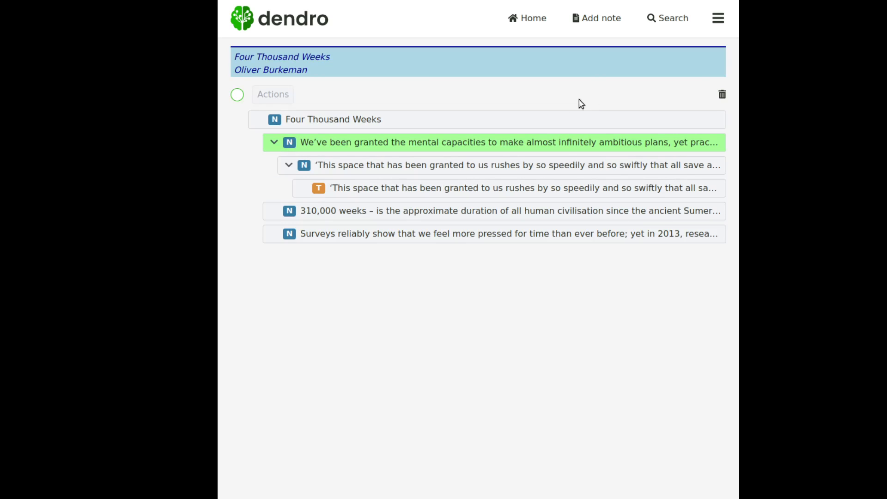
{"action": "left_click", "coordinate": [357, 121]}
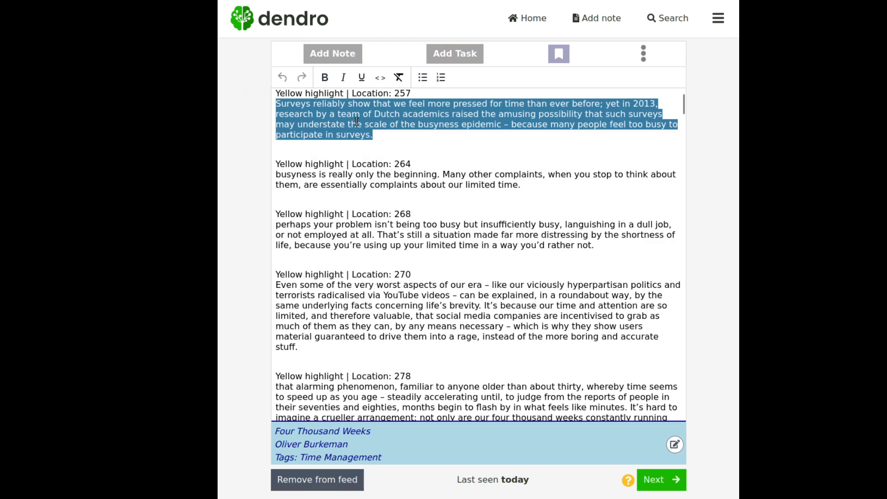
{"action": "scroll", "coordinate": [527, 220], "scroll_direction": "up", "scroll_amount": 2}
{"action": "scroll", "coordinate": [539, 220], "scroll_direction": "down", "scroll_amount": 2}
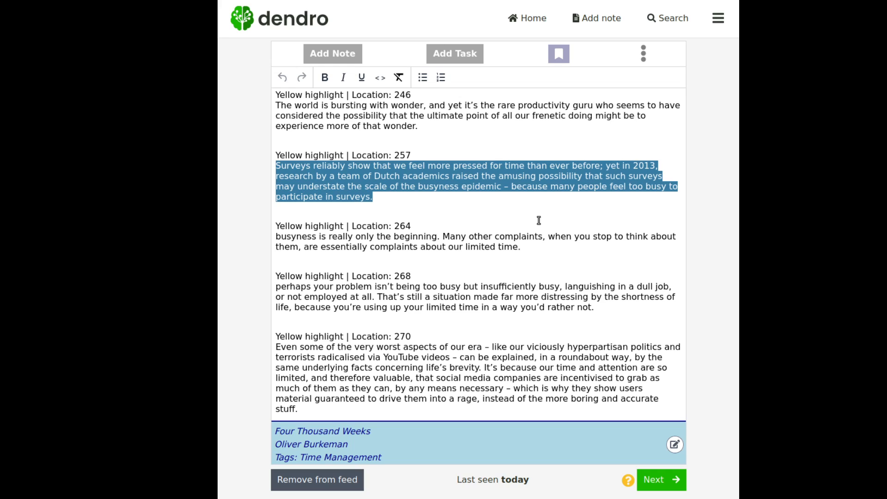
{"action": "left_click_drag", "start_coordinate": [454, 480], "coordinate": [561, 483]}
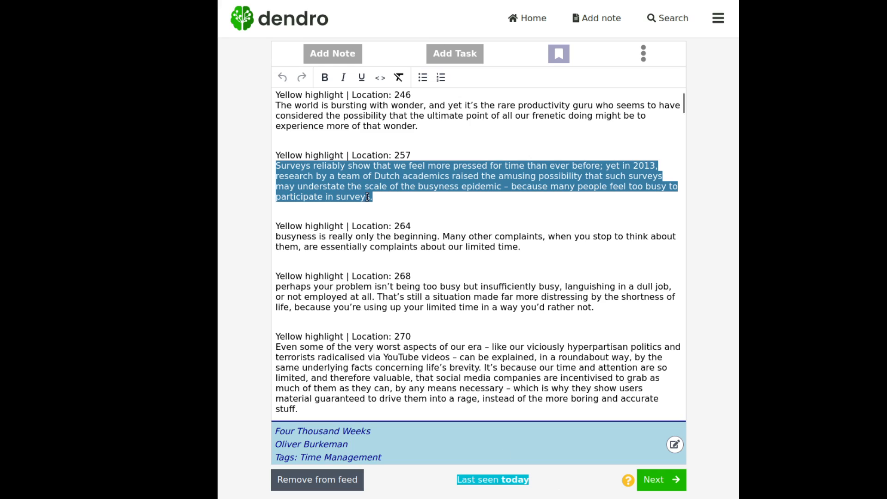
{"action": "left_click", "coordinate": [427, 129]}
{"action": "left_click_drag", "start_coordinate": [525, 254], "coordinate": [267, 238]}
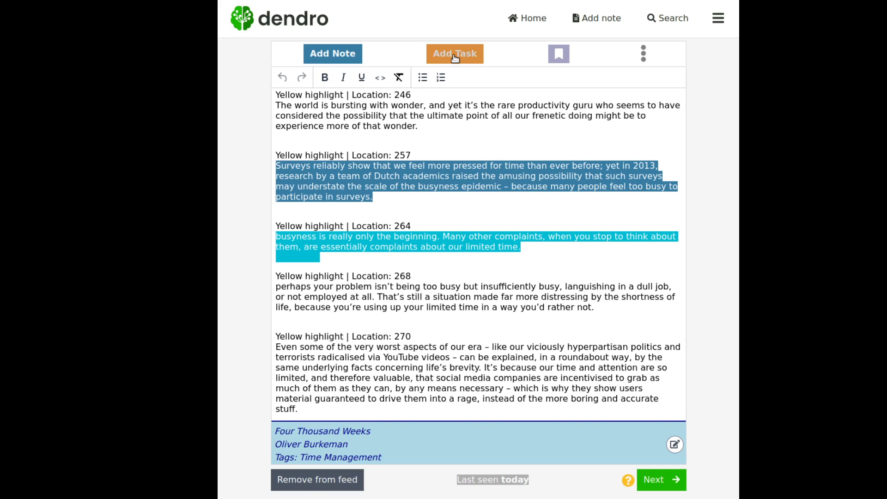
{"action": "left_click", "coordinate": [569, 255]}
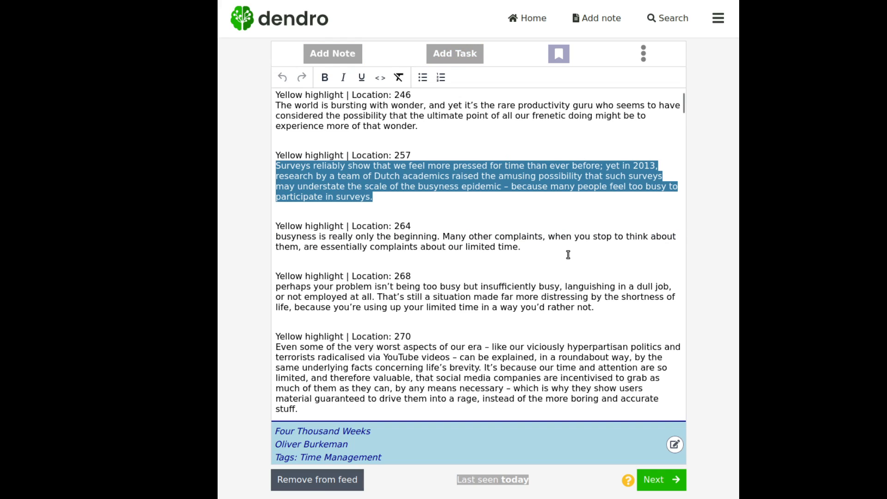